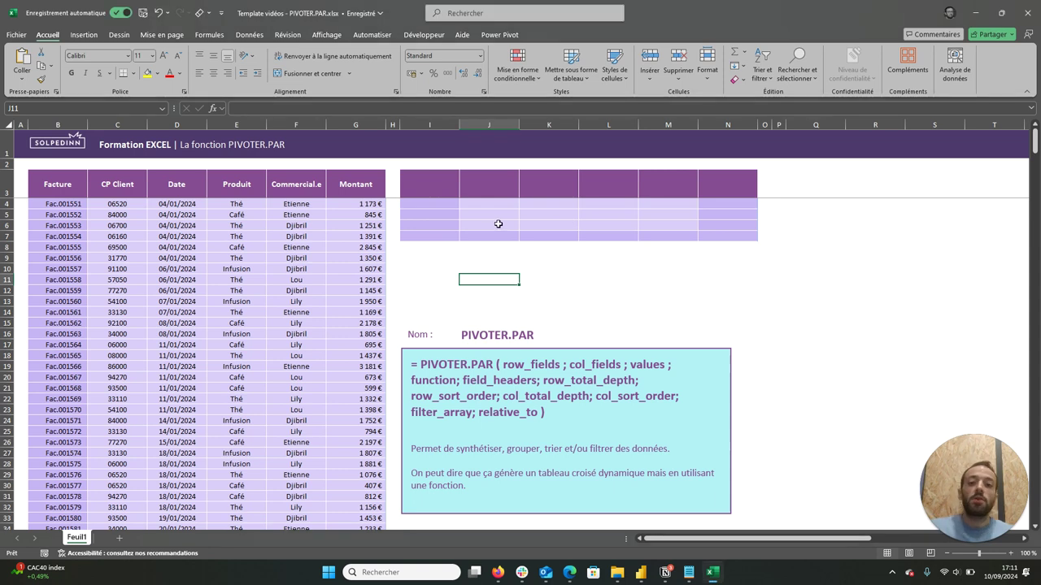
- Start =PIVOTER.PAR( in I3 with the Produit header E3 as its first argument
left_click(439, 183)
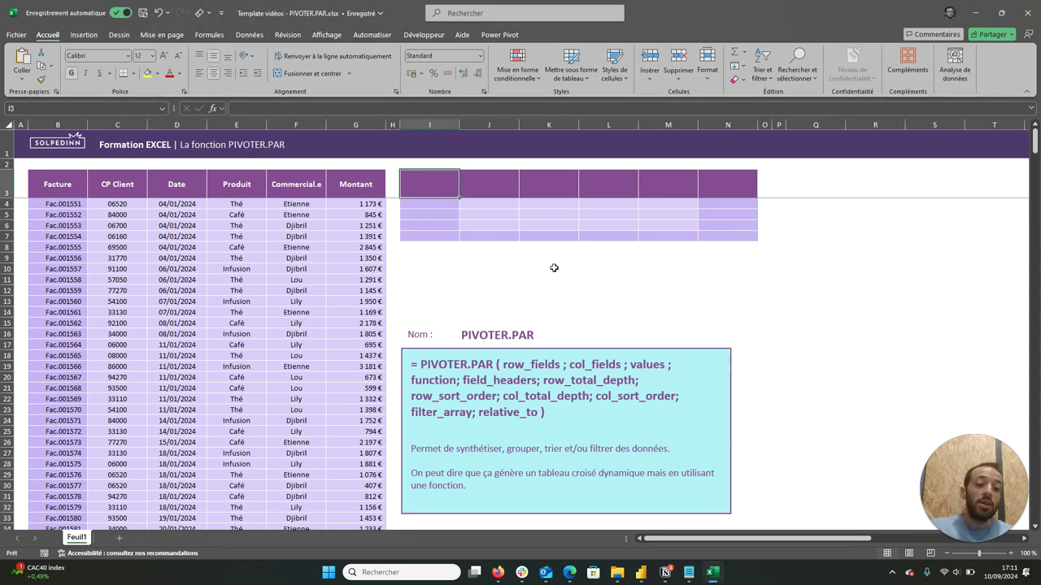
type("=PIVOTER.")
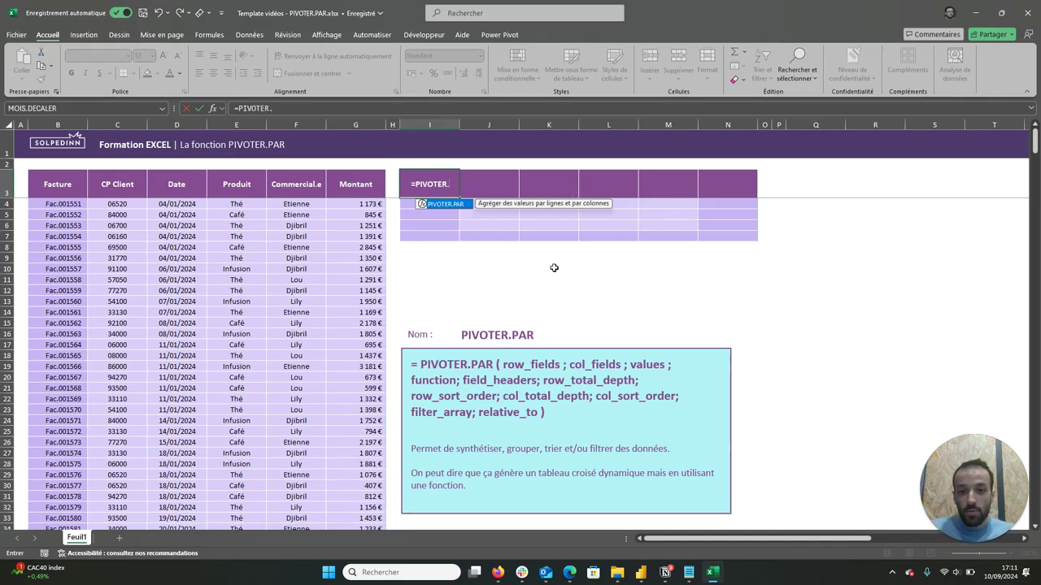
type("PAR")
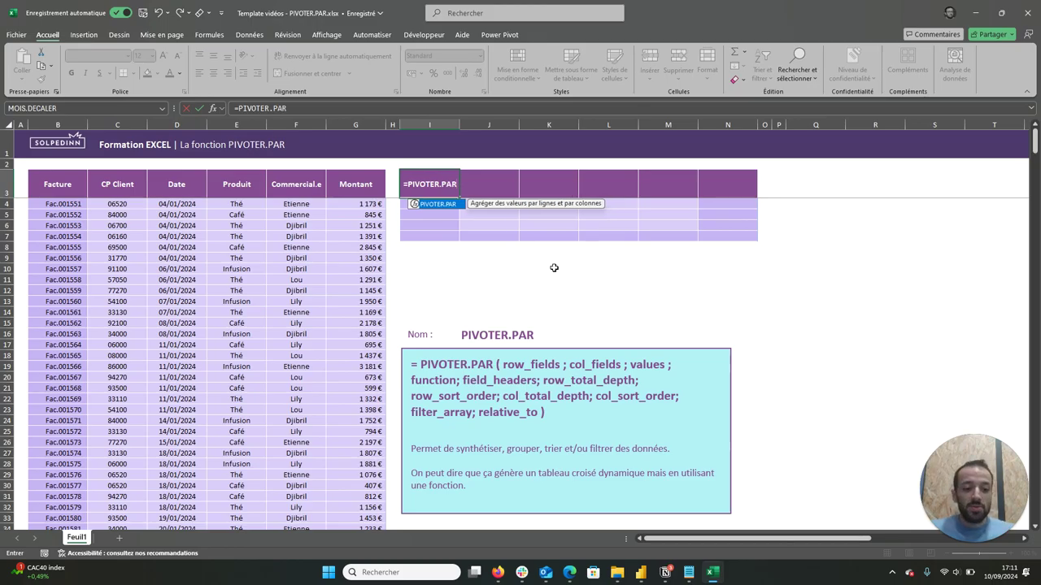
type("(")
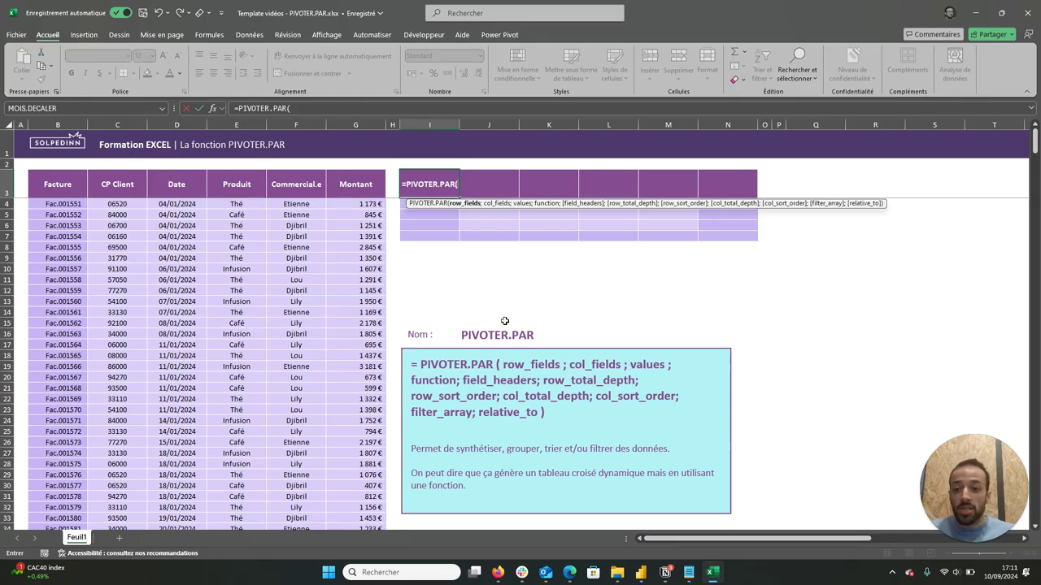
left_click(245, 185)
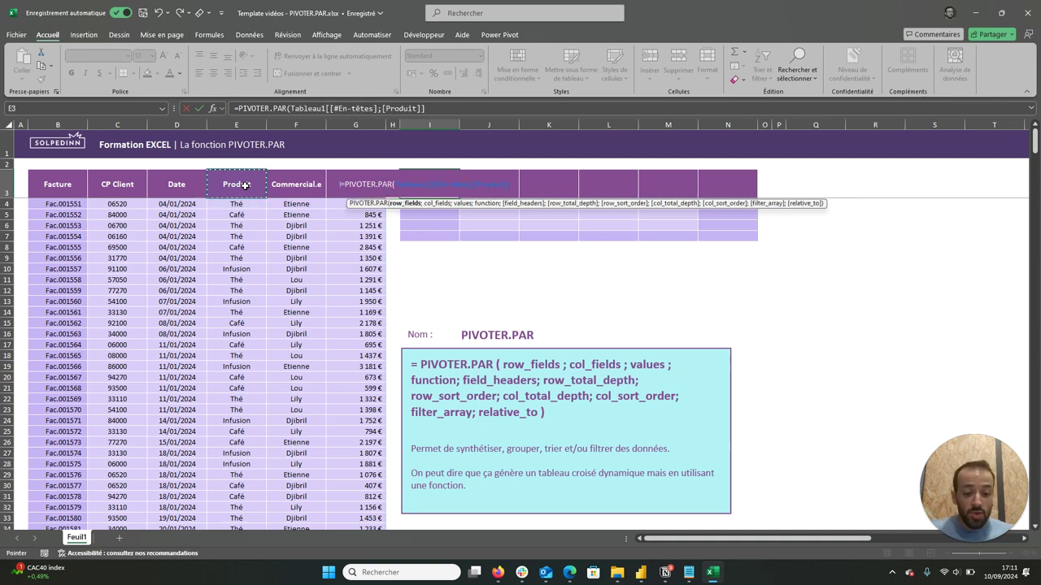
- Extend the row field reference to the whole Produit column
key("ctrl+shift+Down")
type(";")
scroll(302, 374, "up", 20)
scroll(302, 374, "up", 20)
scroll(302, 374, "up", 20)
scroll(302, 374, "up", 20)
scroll(303, 374, "up", 20)
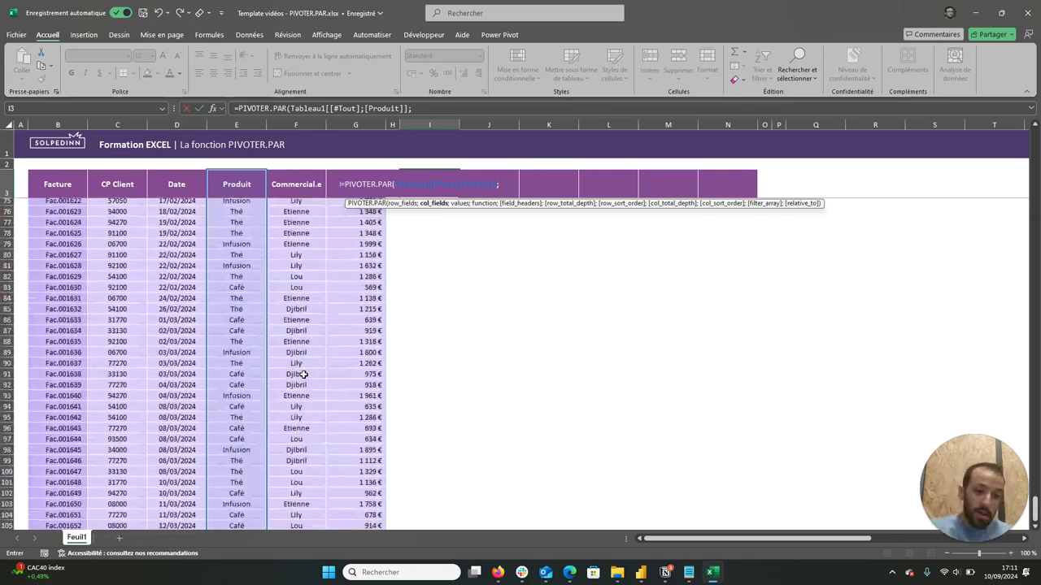
scroll(302, 374, "up", 1)
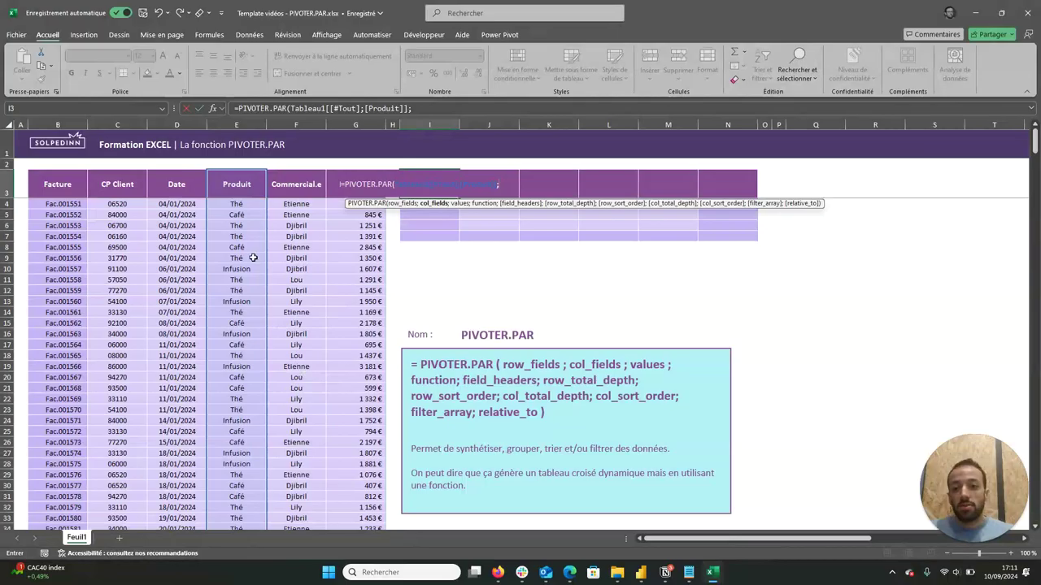
- Add the full Commercial.e column as the column field
left_click(298, 181)
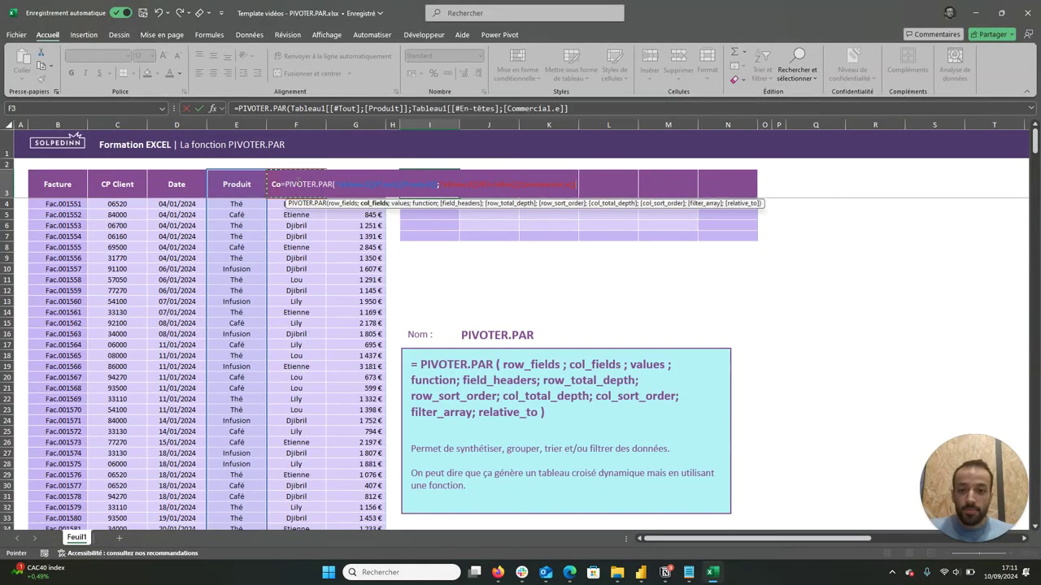
key("ctrl+shift+Down")
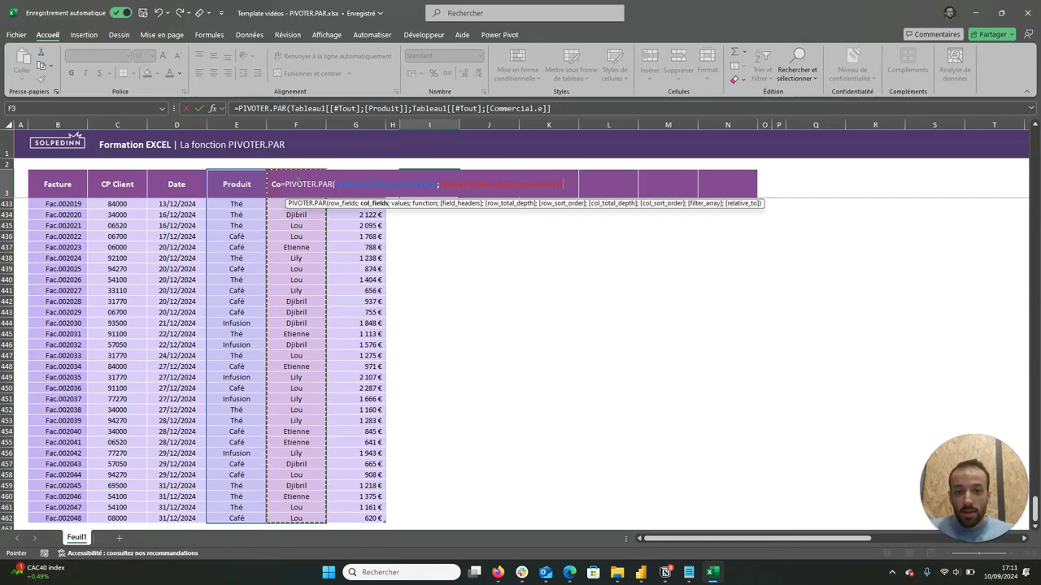
type(";")
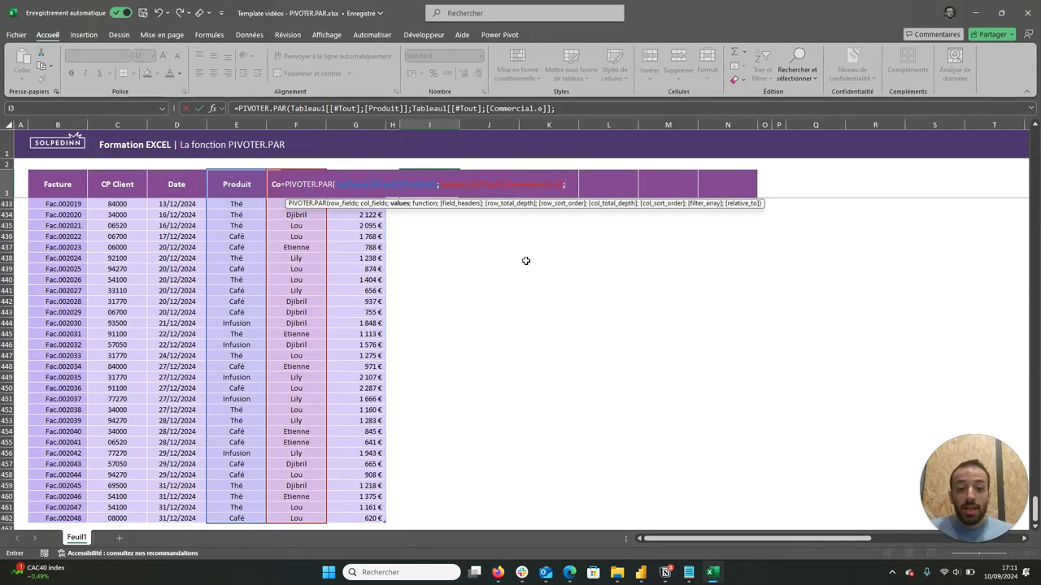
- Add the full Montant column as the values argument
scroll(527, 257, "up", 20)
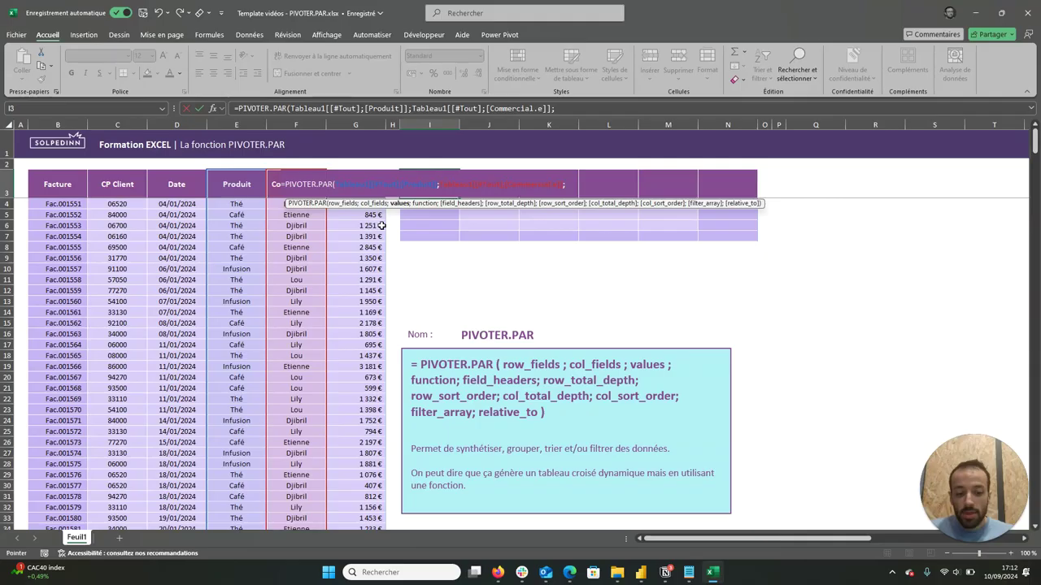
key("Left")
key("Left")
key("ctrl+shift+Down")
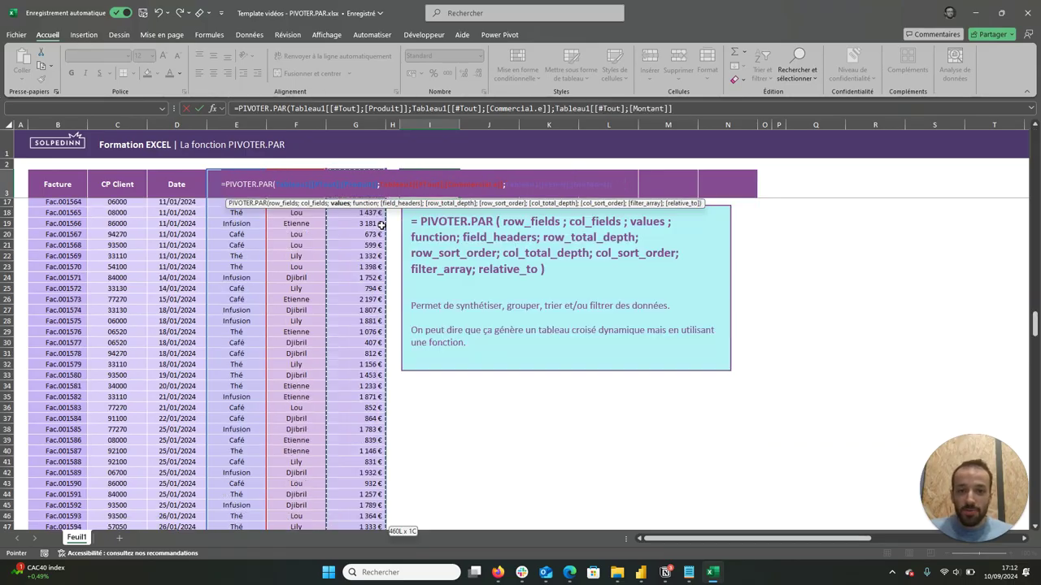
type(";")
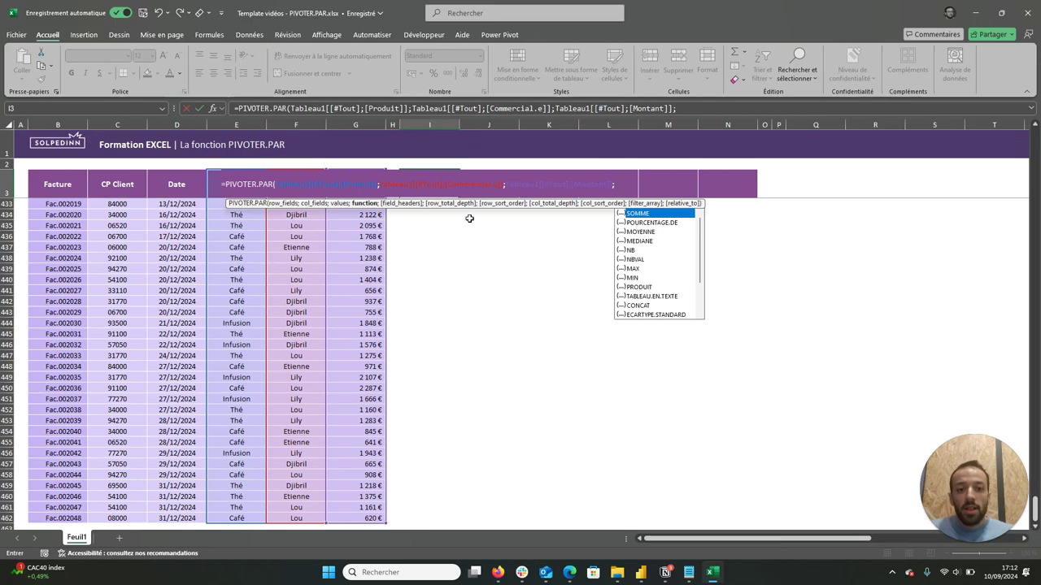
scroll(555, 291, "up", 7)
scroll(555, 291, "up", 12)
scroll(555, 291, "up", 20)
scroll(555, 291, "up", 20)
scroll(556, 292, "up", 20)
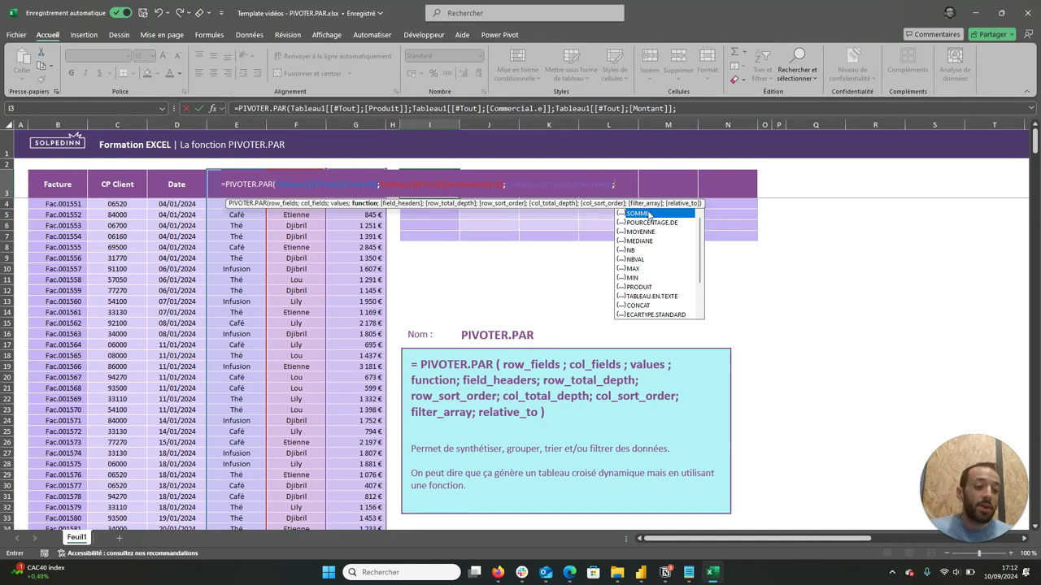
- Finish the formula with SOMME, spilling Montant totals per product and salesperson (617 304 € overall)
double_click(648, 214)
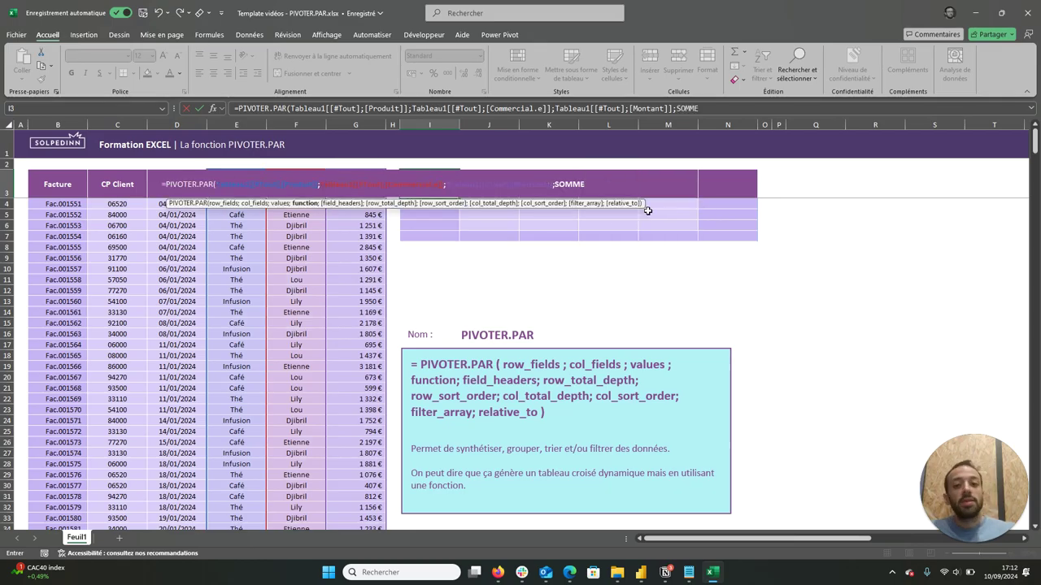
key("Return")
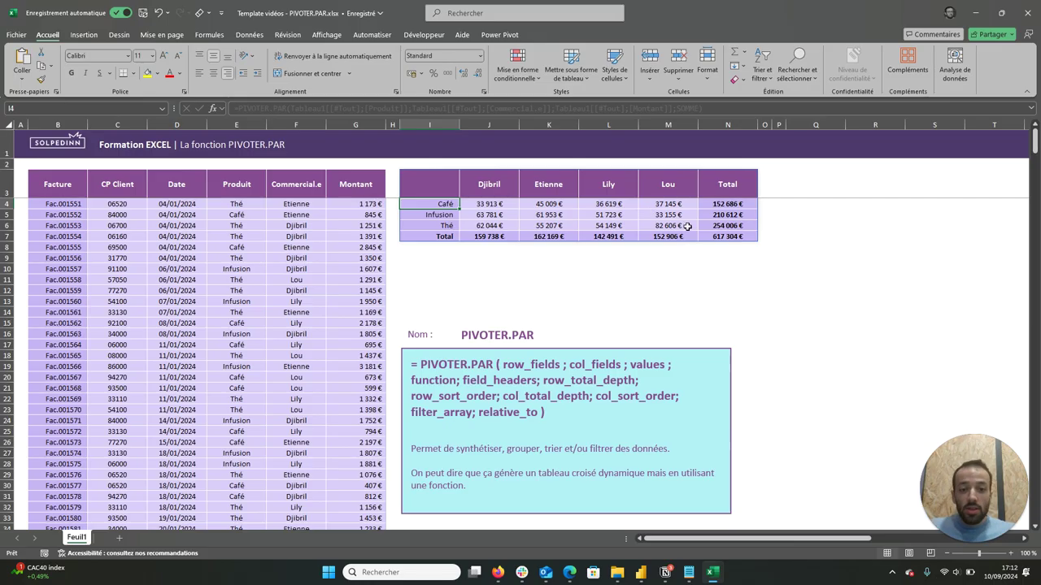
left_click(446, 193)
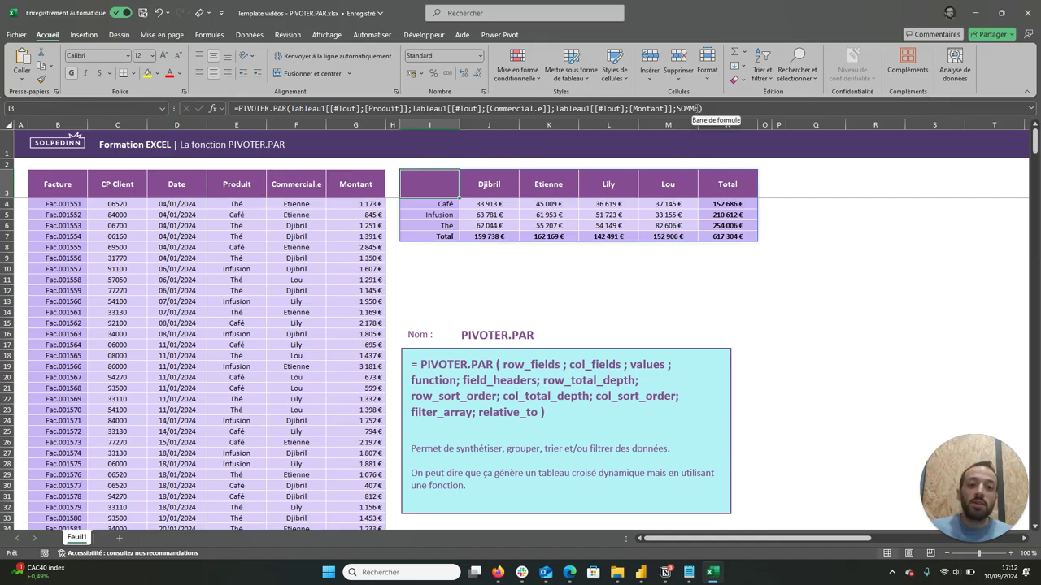
- Add field_headers 3 (Oui et afficher) to show Produit, Commercial.e and Montant headers
left_click(695, 108)
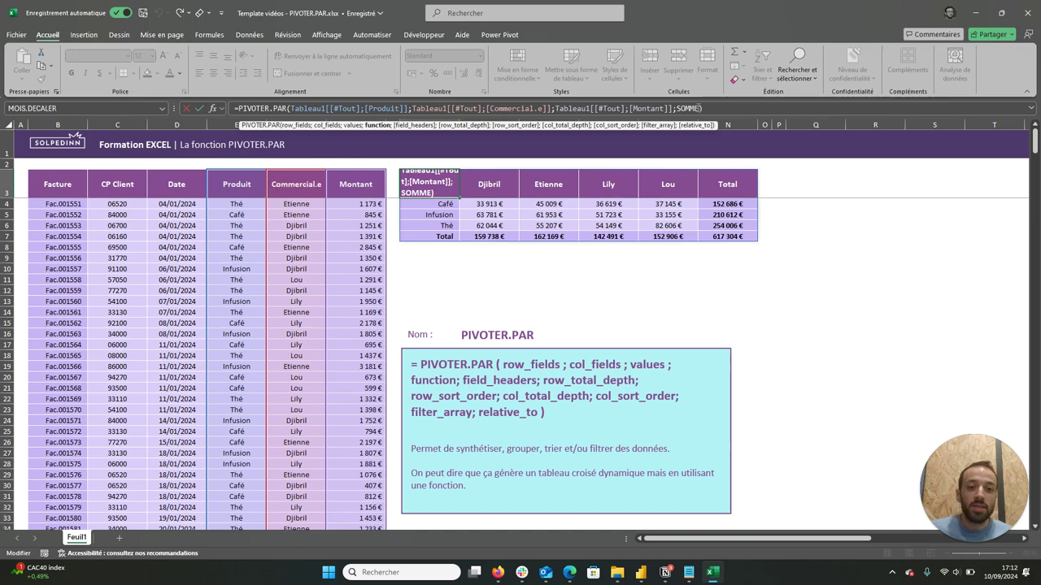
type(";")
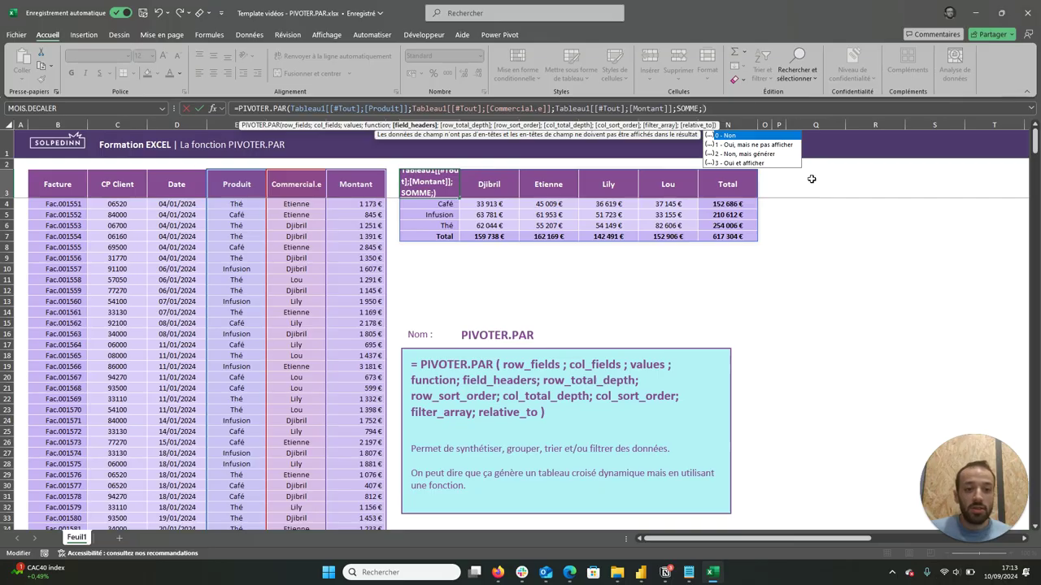
double_click(733, 163)
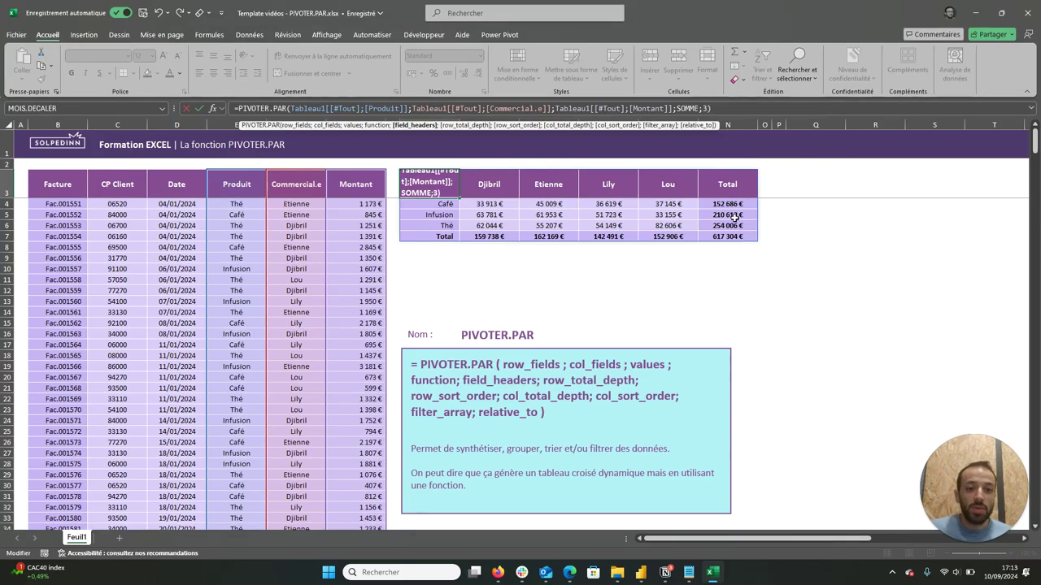
key("Return")
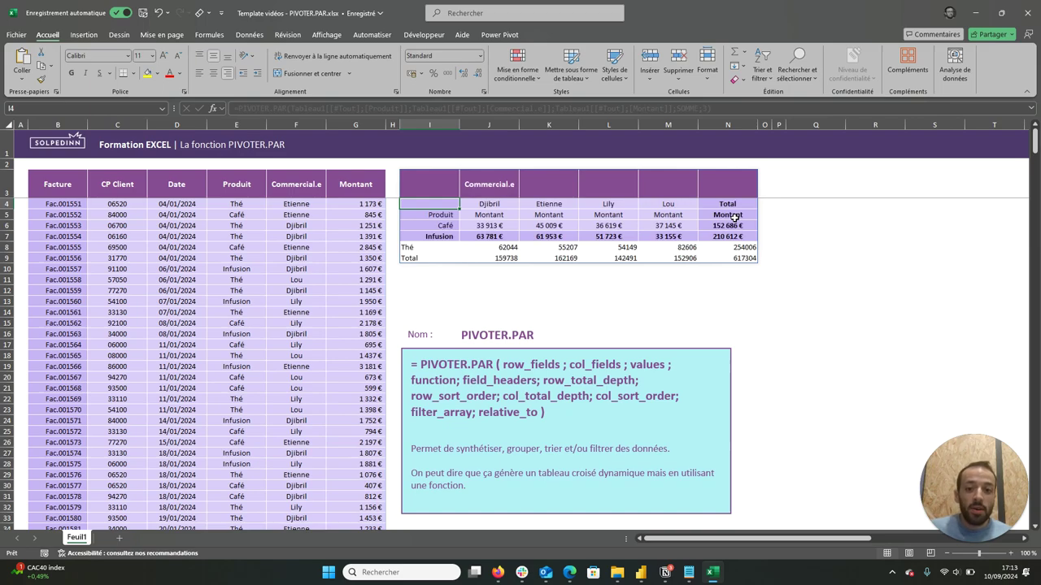
key("Down")
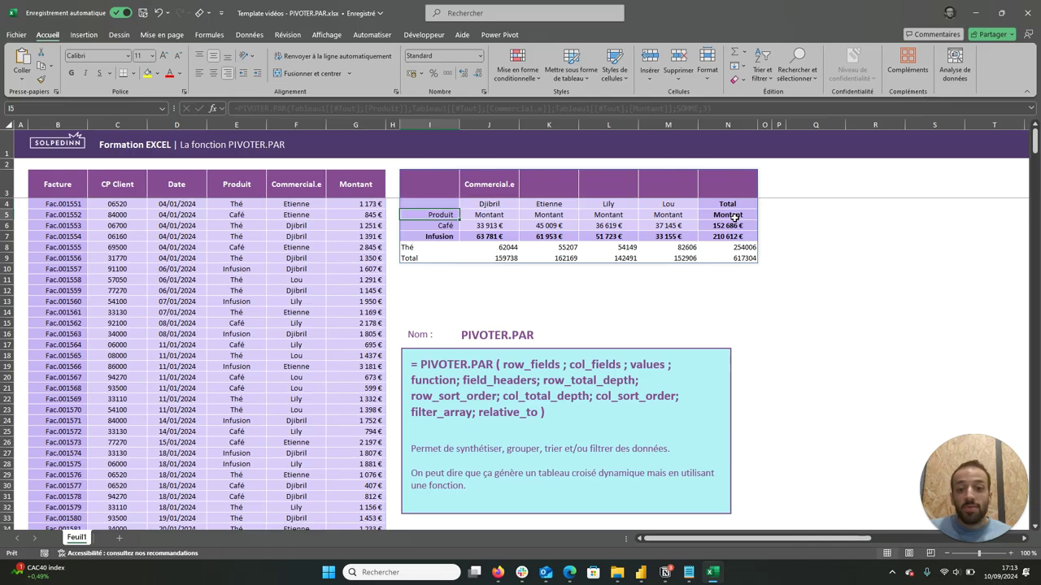
key("Down")
key("Down")
key("Down")
key("Down")
key("Up")
key("Up")
key("Up")
key("Up")
key("Up")
key("Right")
key("Right")
key("Right")
key("Right")
key("Left")
key("Left")
key("Left")
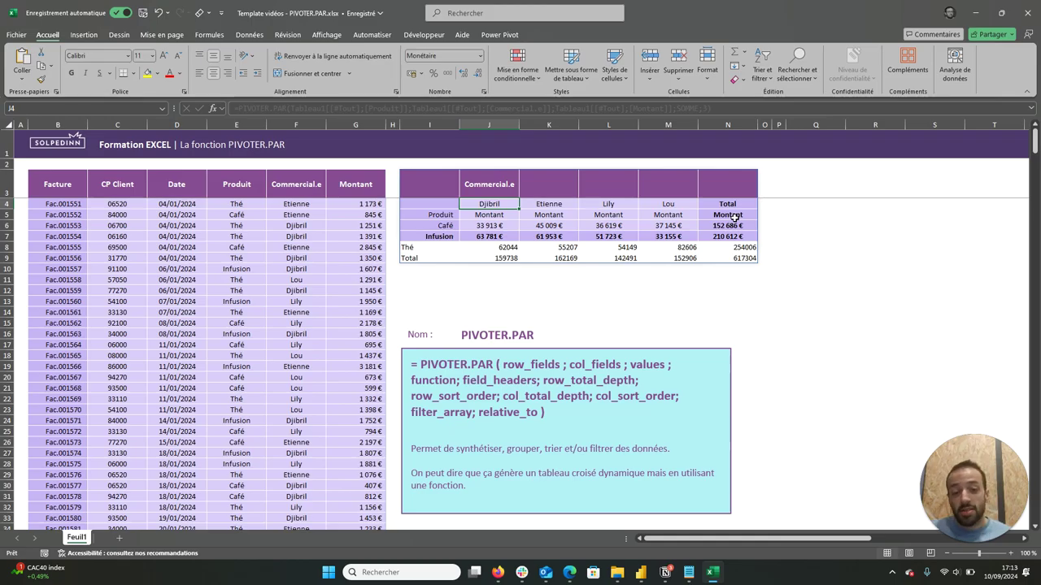
key("Left")
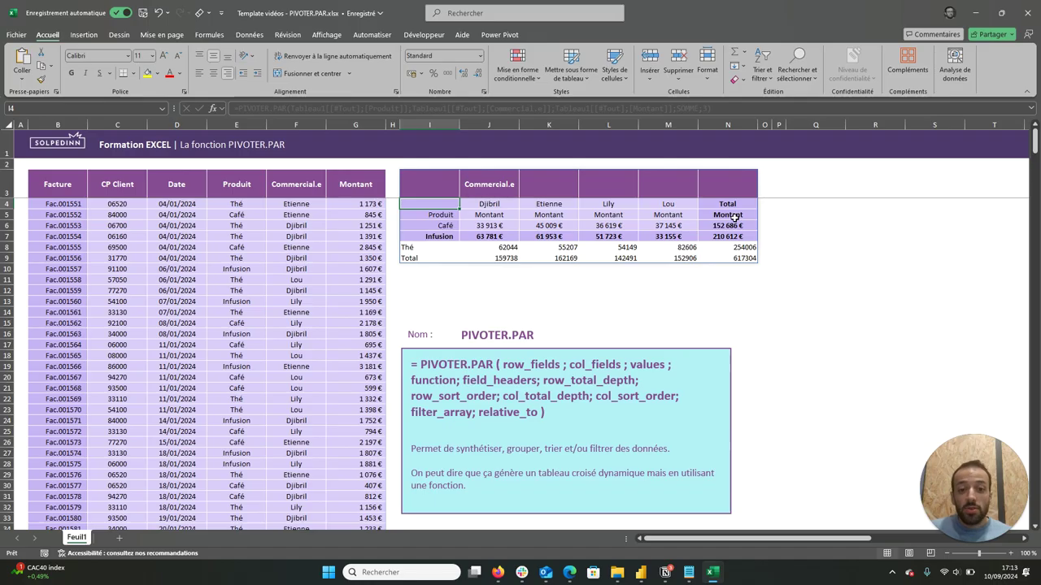
key("Right")
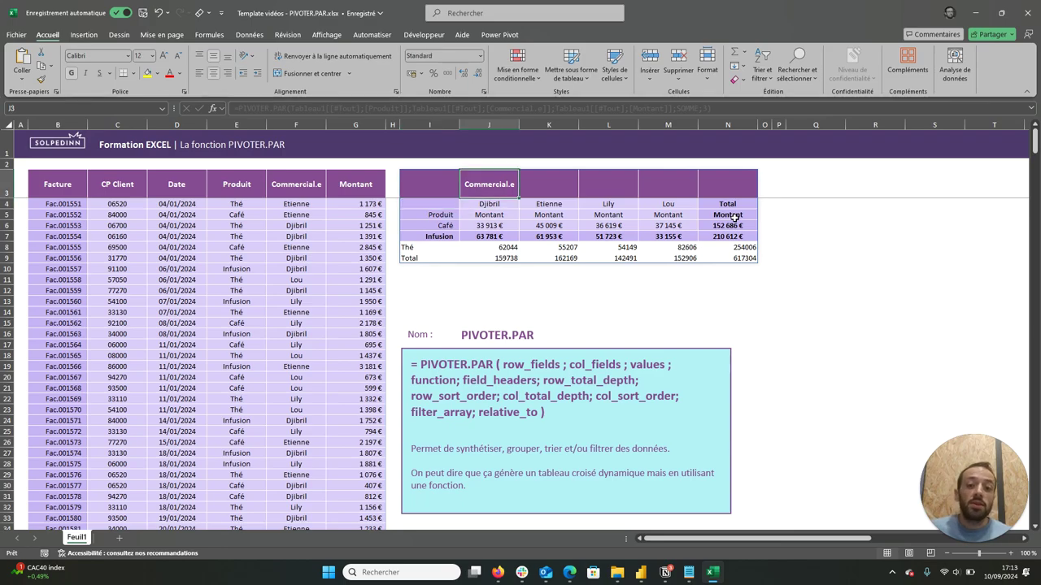
key("Down")
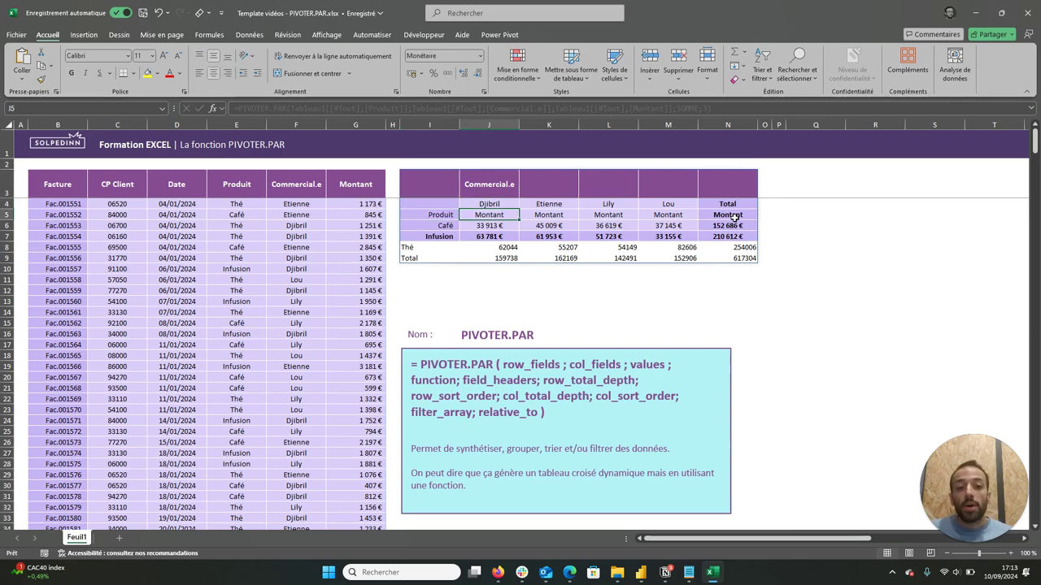
key("Right")
key("Right")
key("Right")
key("Right")
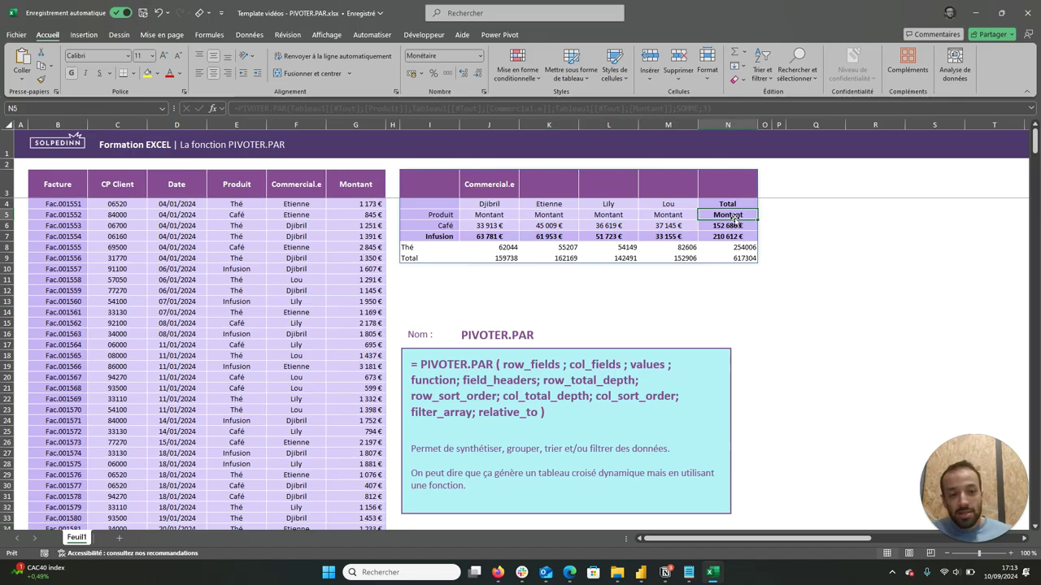
key("Left")
key("Left")
key("Left")
key("Left")
key("Left")
key("Up")
key("Up")
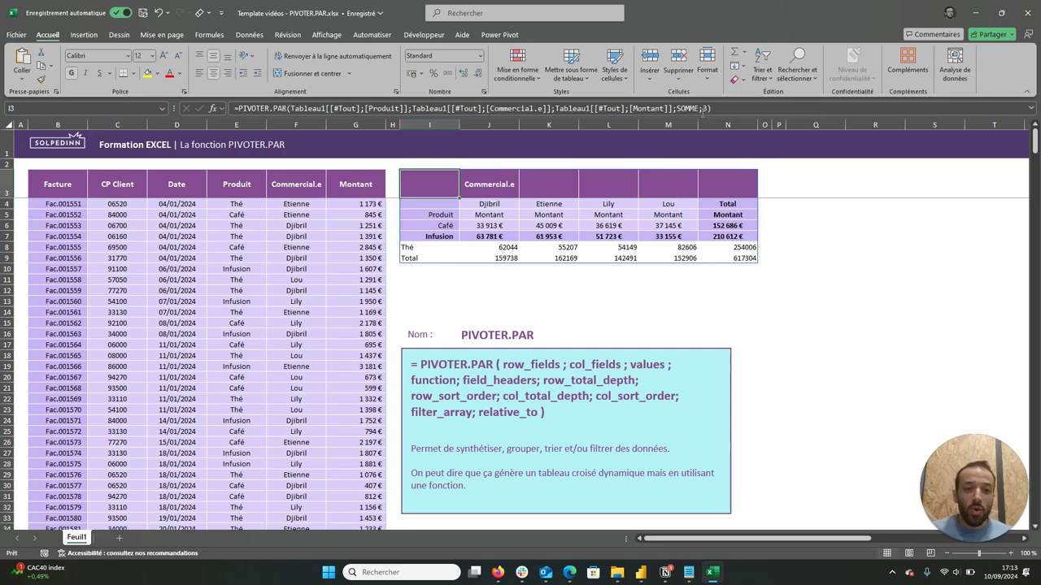
left_click(706, 108)
key("BackSpace")
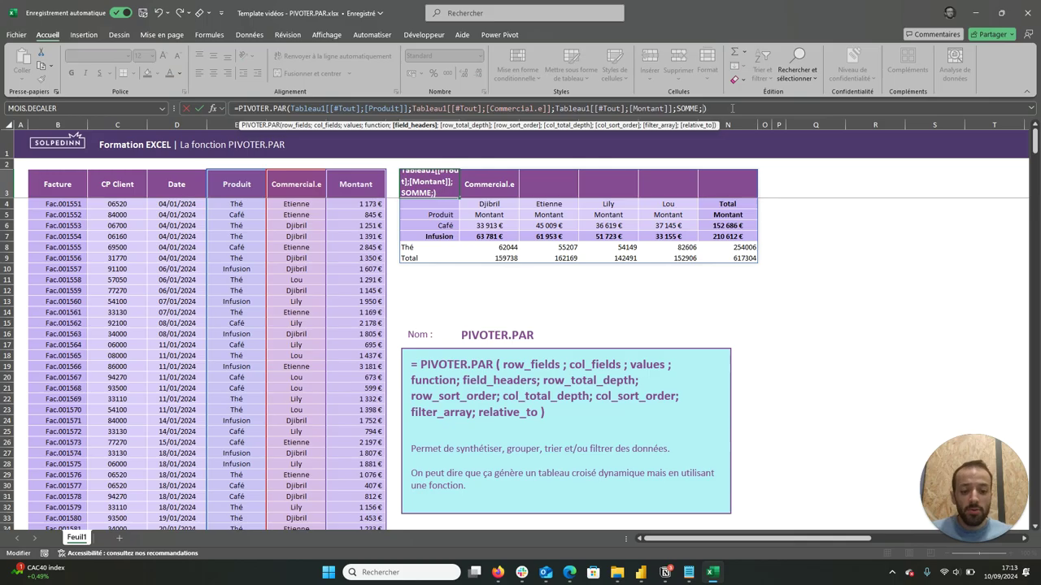
- Try row_total_depth 2 for grand total with subtotals, then grand totals only
type(";")
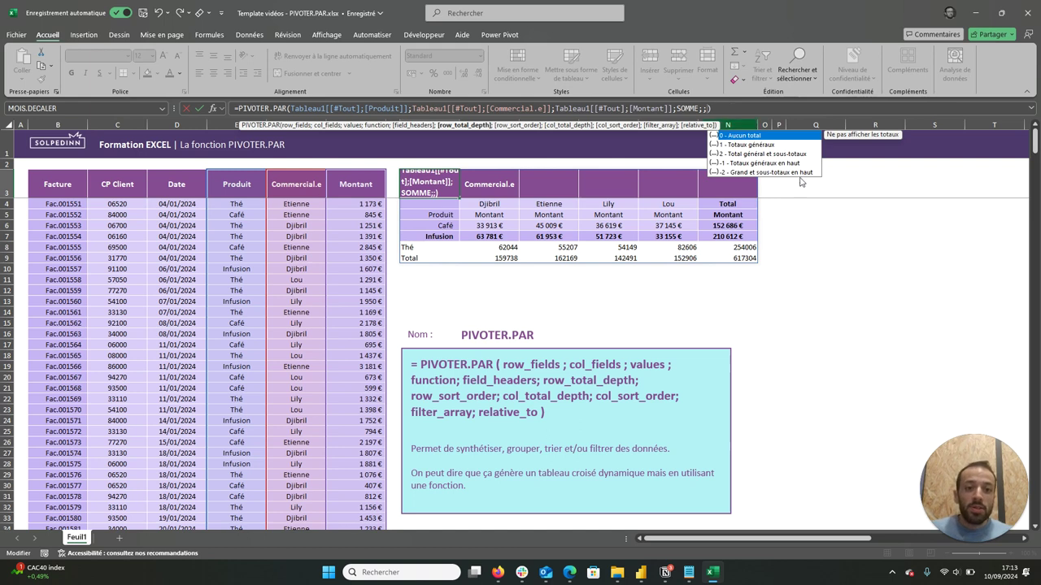
double_click(785, 154)
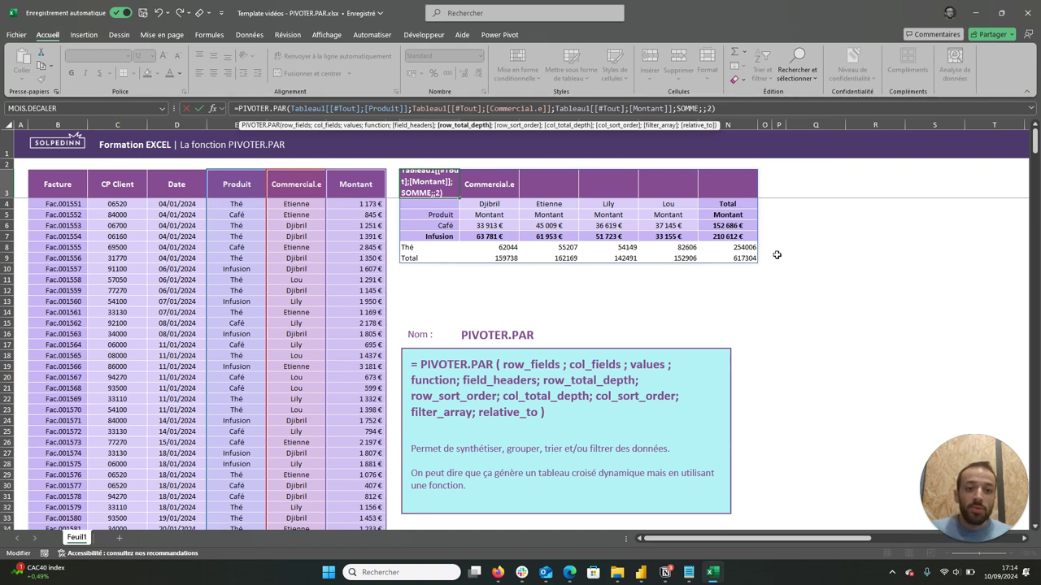
key("Return")
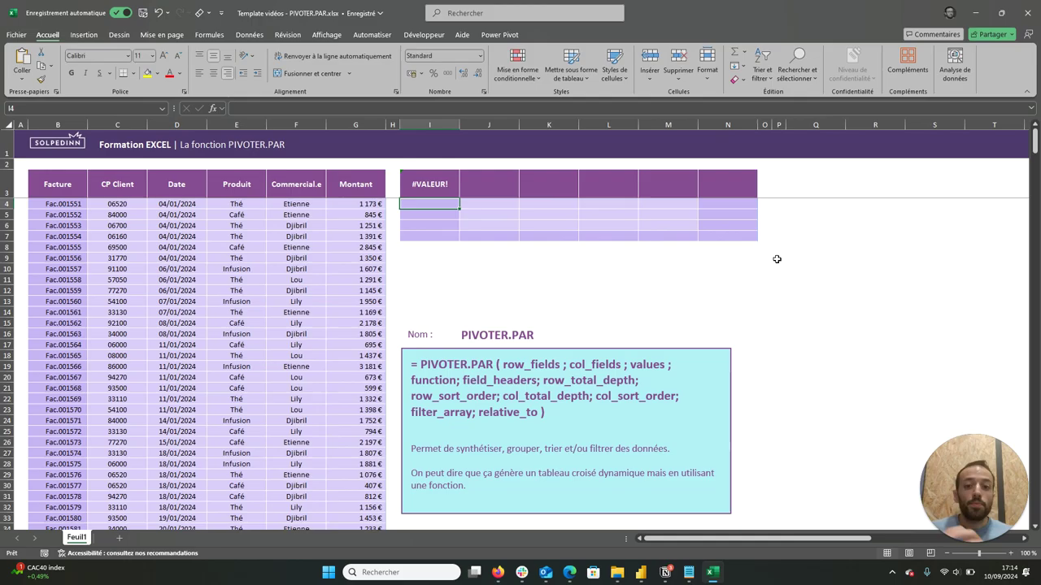
key("Up")
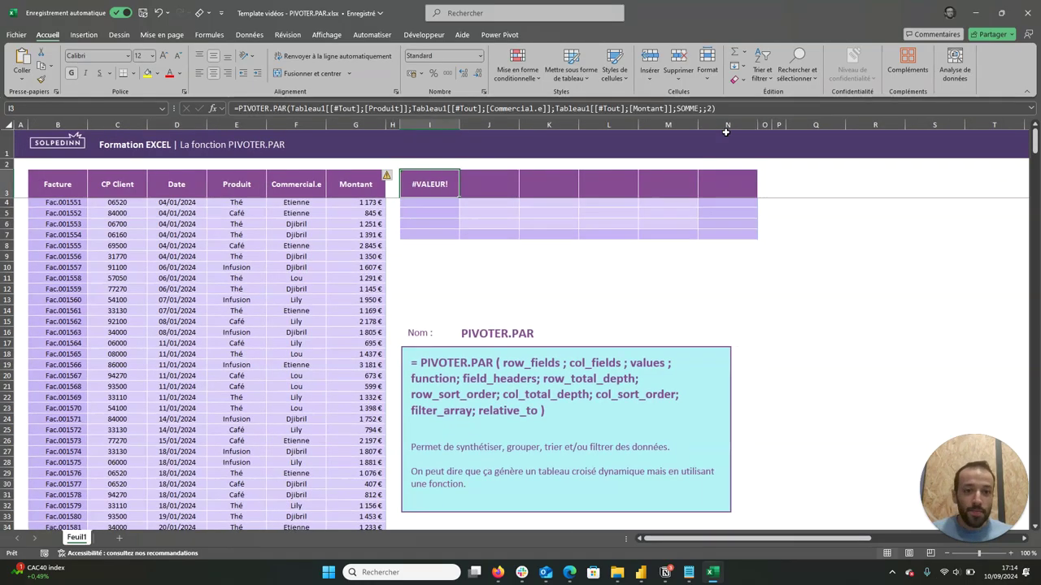
left_click(707, 108)
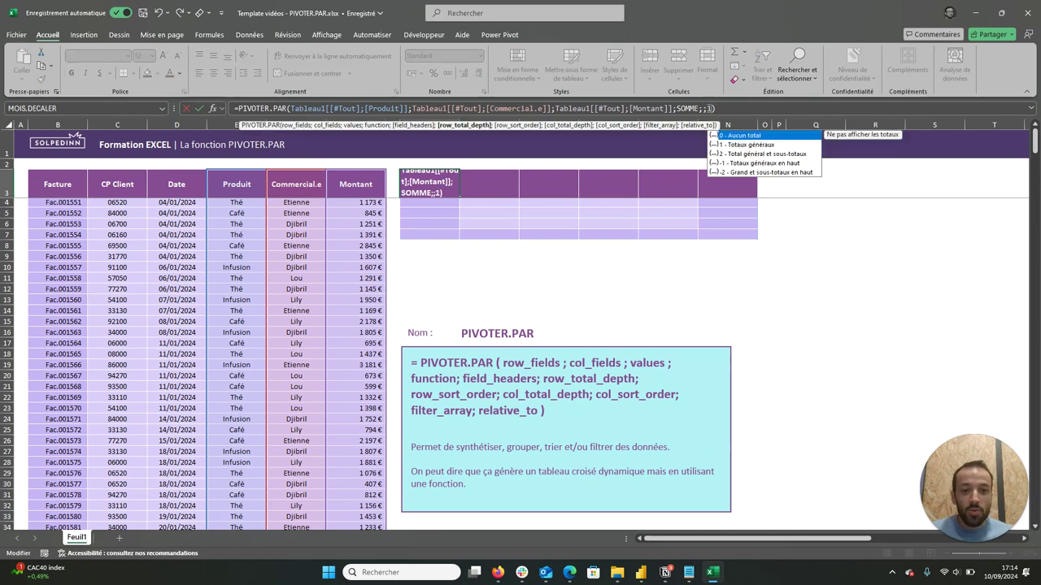
key("Return")
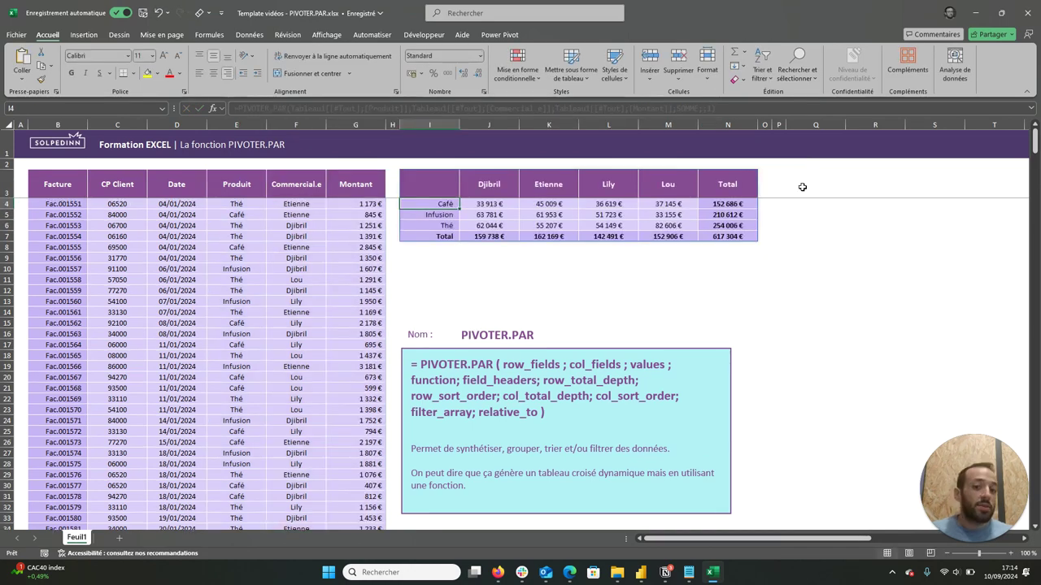
- Set row_total_depth to 0 so the rows show no totals
left_click(445, 188)
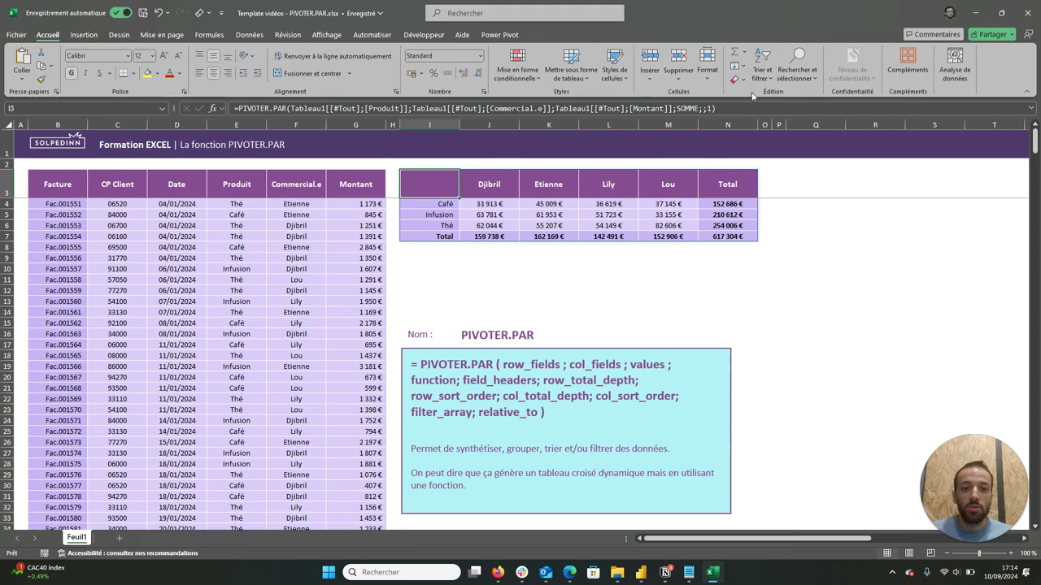
key("F2")
key("BackSpace")
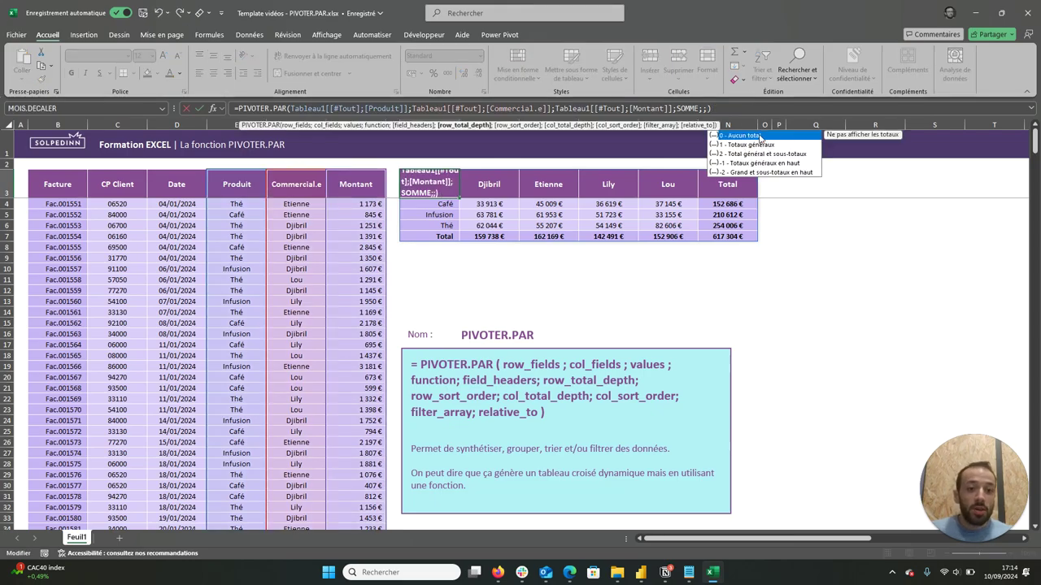
double_click(740, 136)
key("Return")
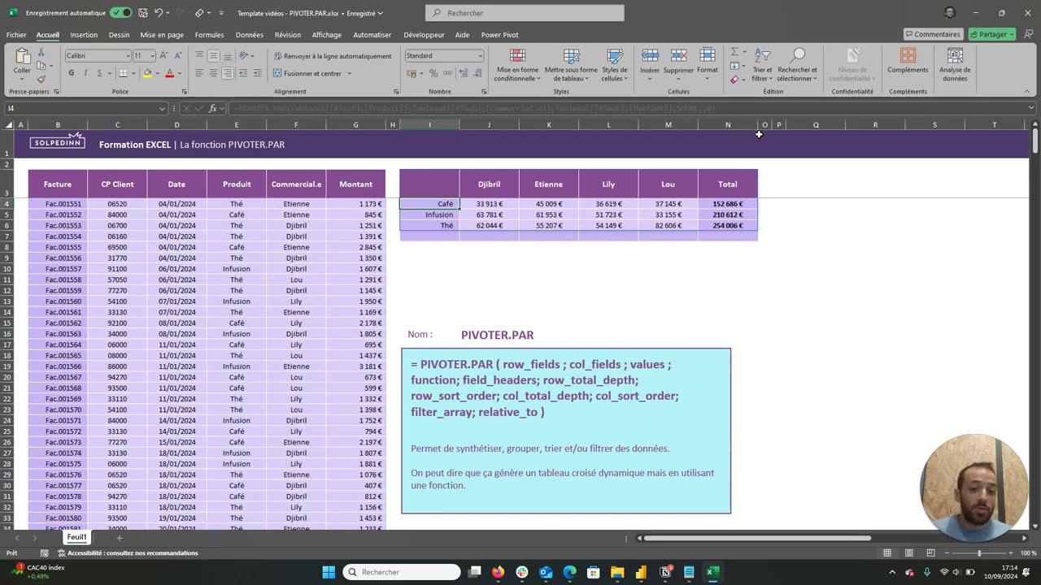
key("Up")
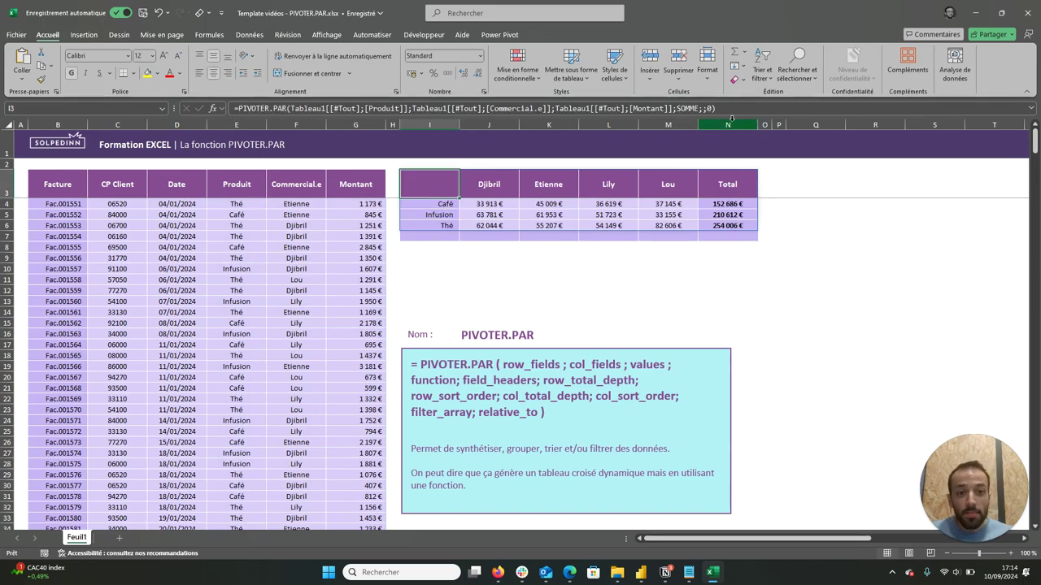
- Set row_total_depth back to 1 to restore the single grand Total row
left_click(709, 108)
key("BackSpace")
key("Return")
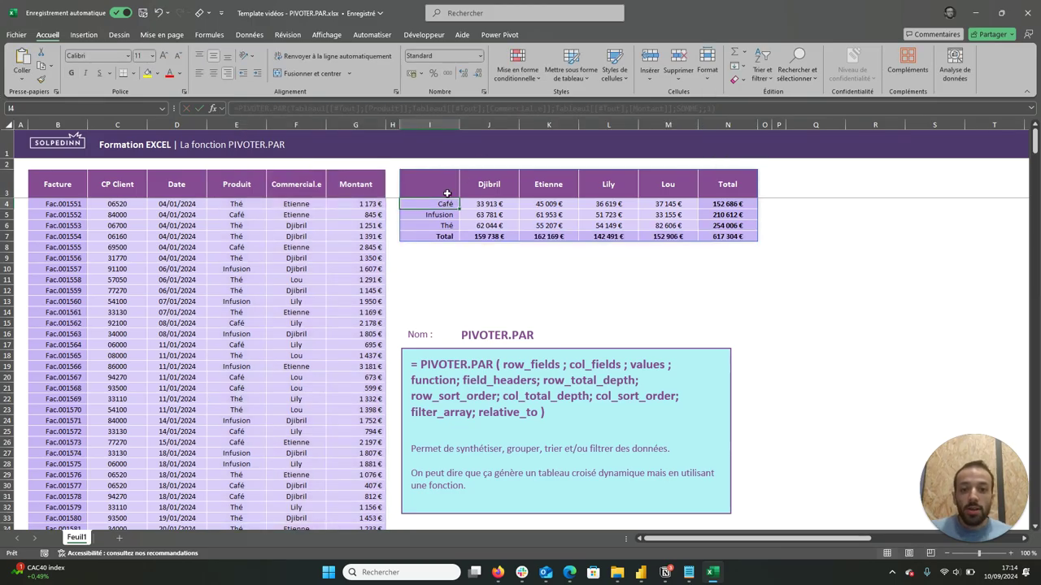
key("Up")
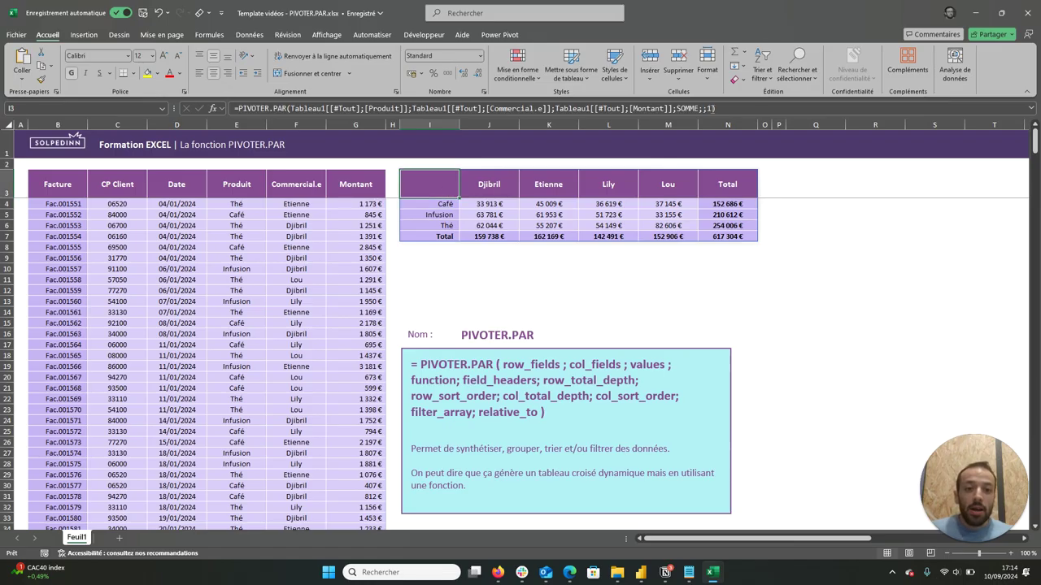
left_click(712, 108)
- Leave row_sort_order empty after row_total_depth 1 to reach col_total_depth
type(";")
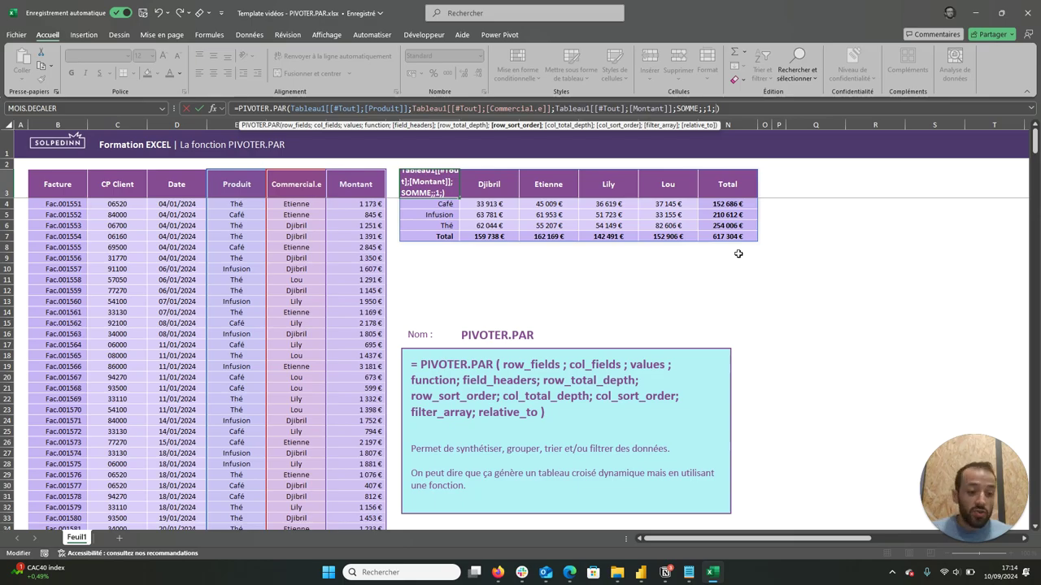
type(";")
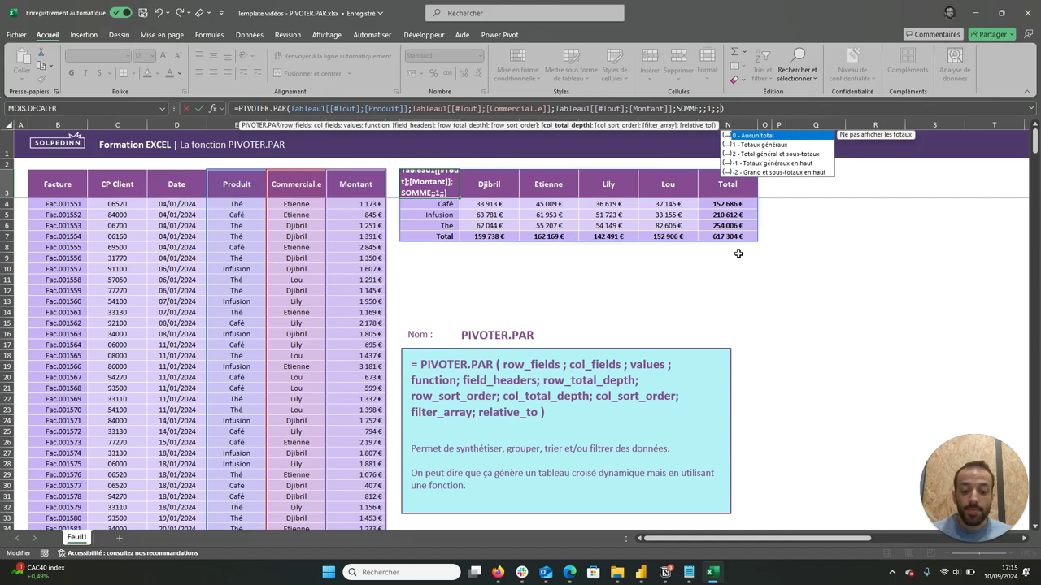
- Skip col_total_depth, col_sort_order and filter_array to reach the relative_to argument
type(";")
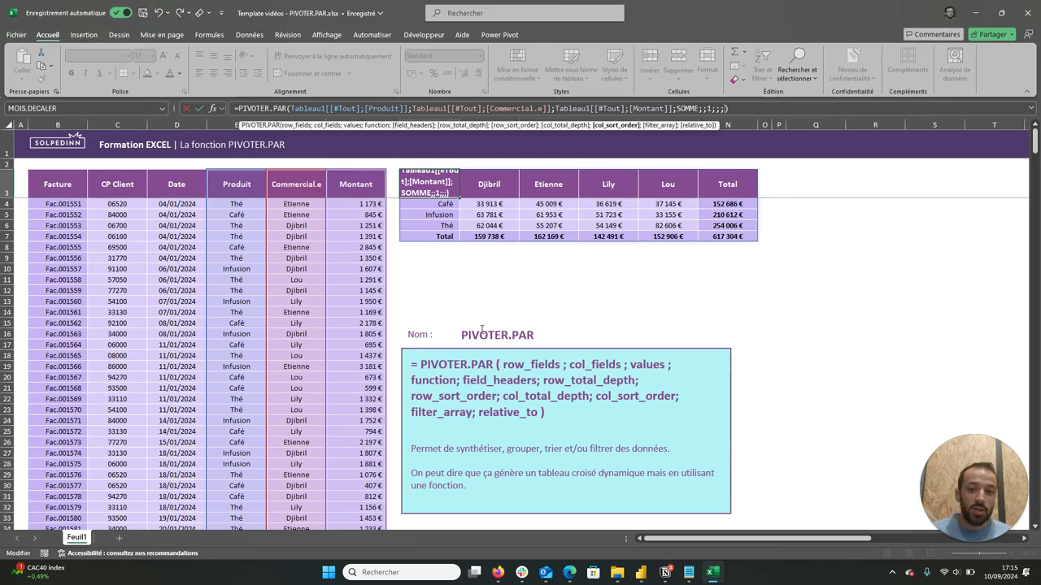
type(";")
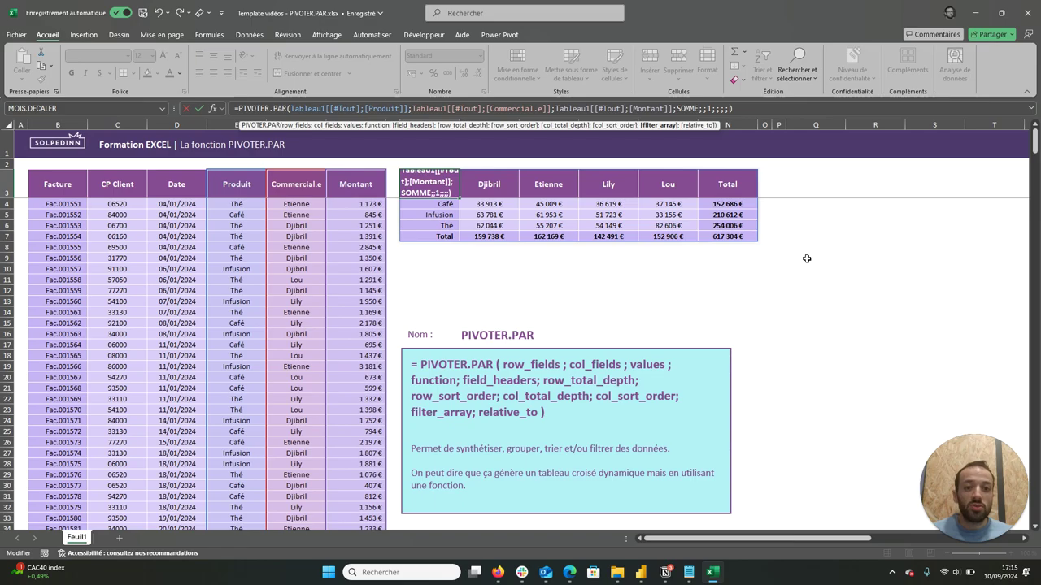
type(";")
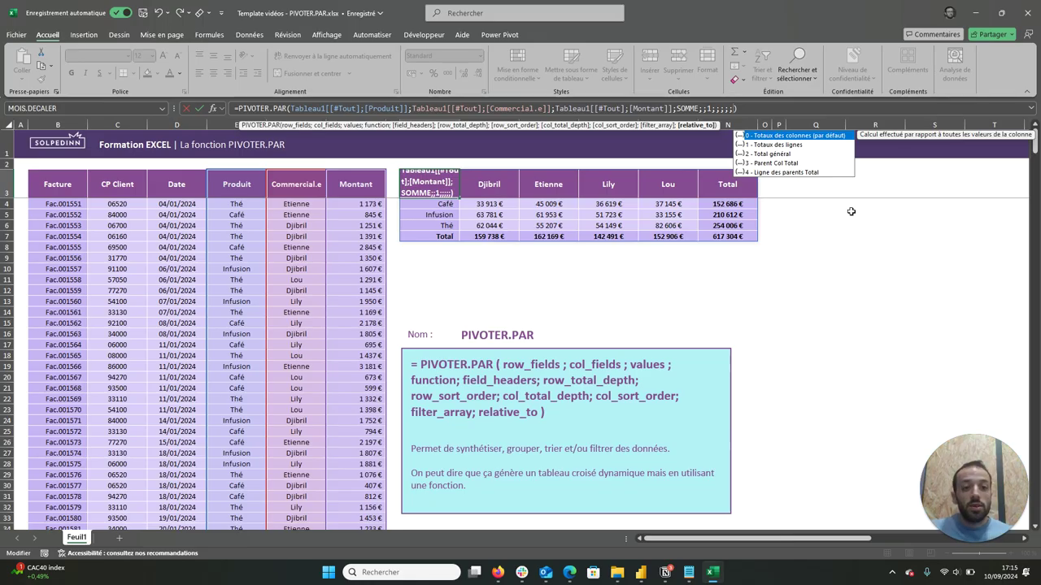
- Set relative_to to 2 - Total général and commit the formula
left_click(787, 157)
double_click(787, 155)
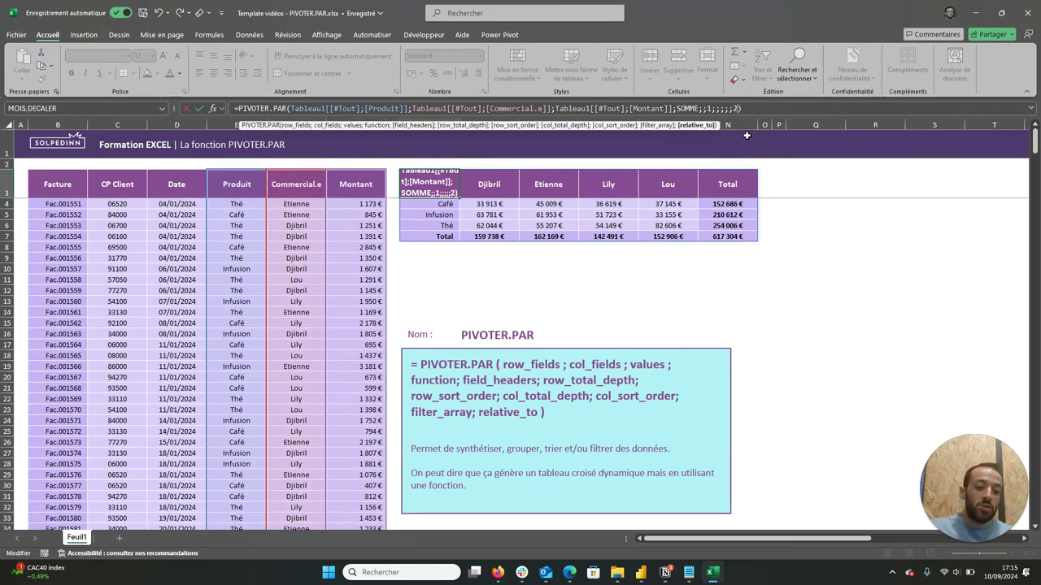
key("ctrl+Return")
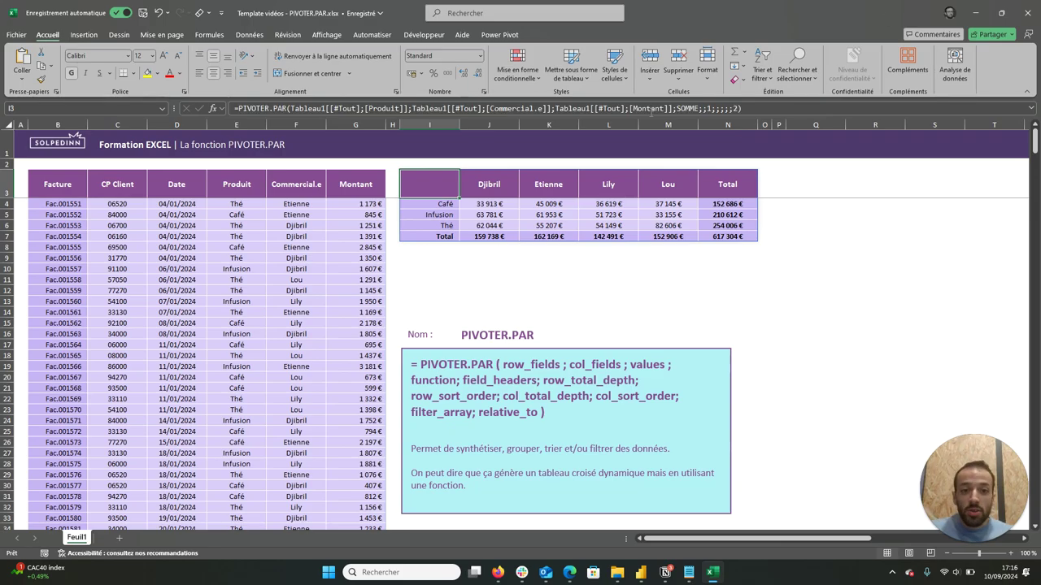
- Replace SOMME with POURCENTAGE.DE in the I3 formula
left_click(681, 108)
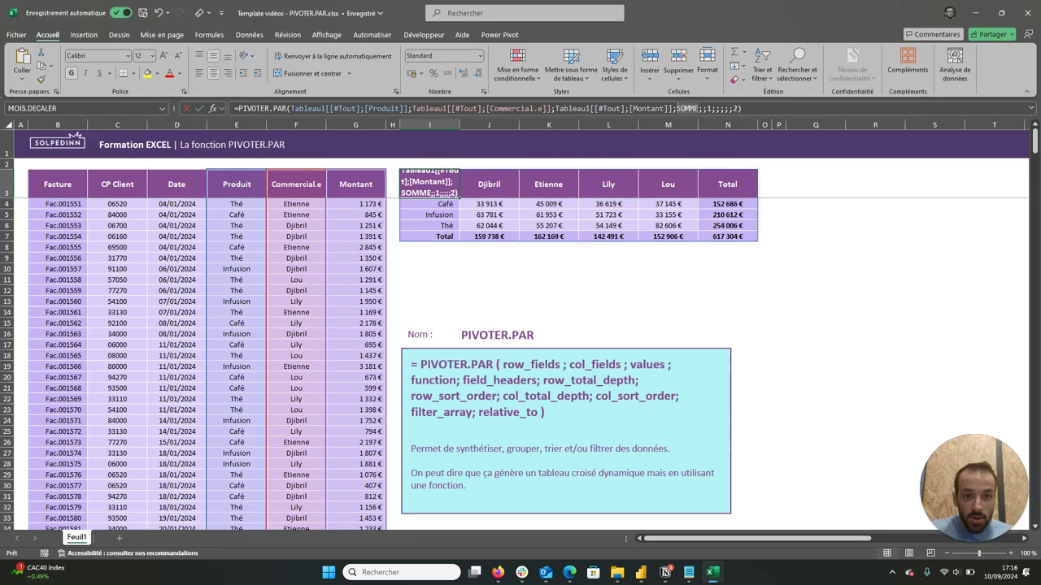
key("Delete")
key("Delete")
key("Delete")
type("Pou")
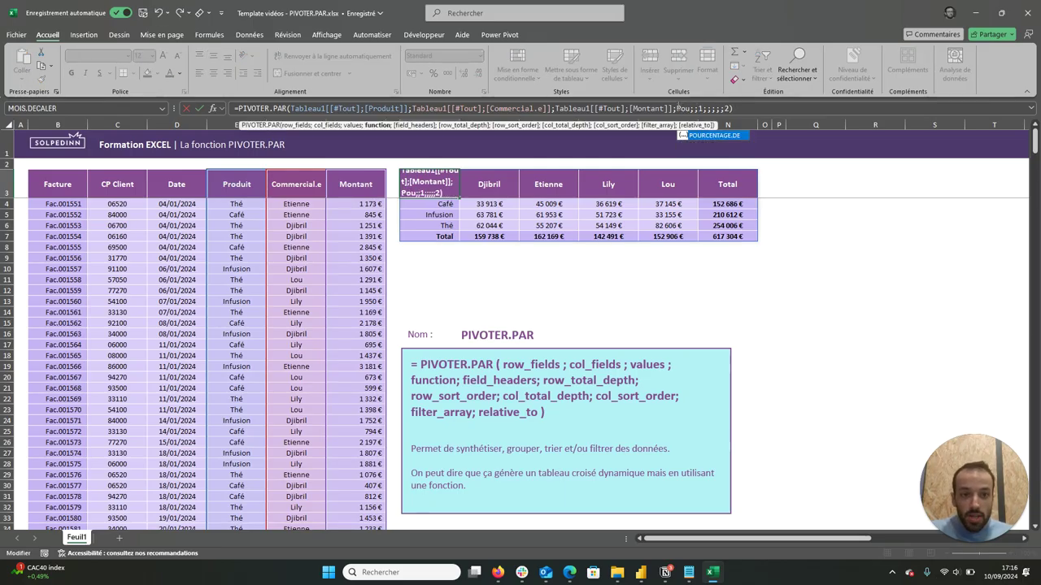
double_click(722, 136)
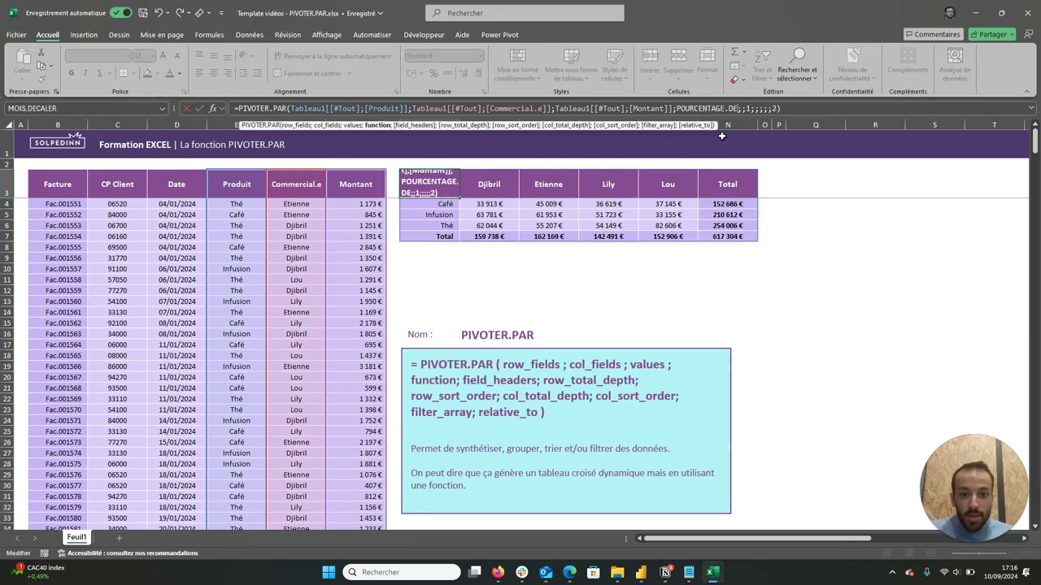
key("Return")
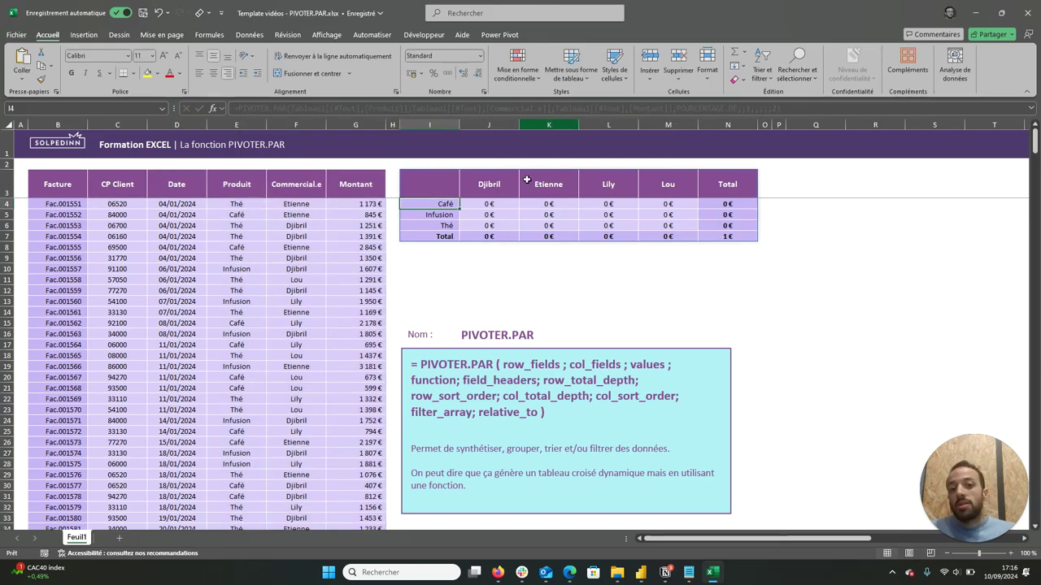
left_click_drag(484, 204, 725, 236)
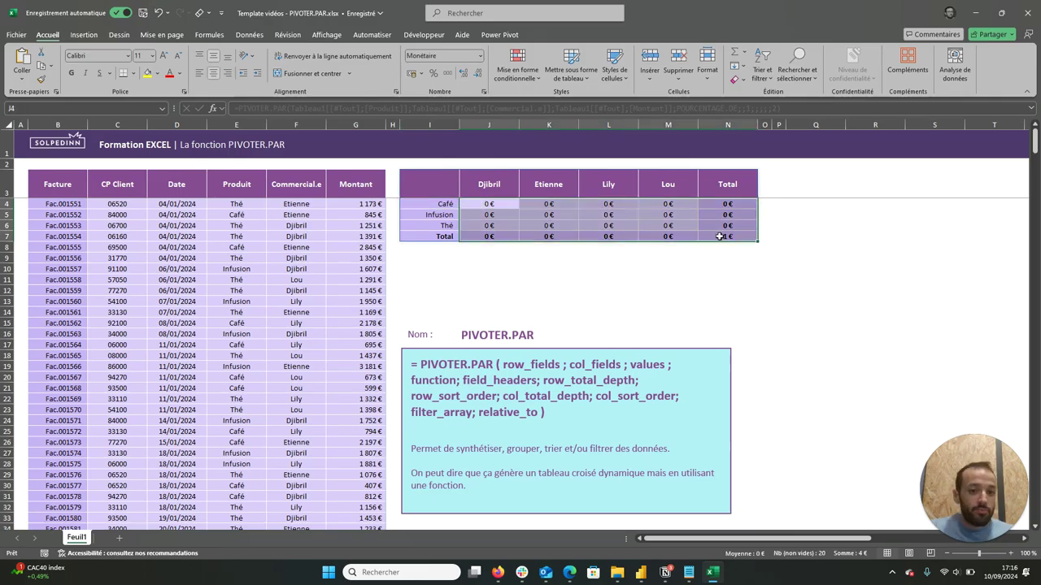
- Format J4:N7 as Pourcentage and check values such as Café and the 100% total
left_click(426, 73)
left_click(574, 257)
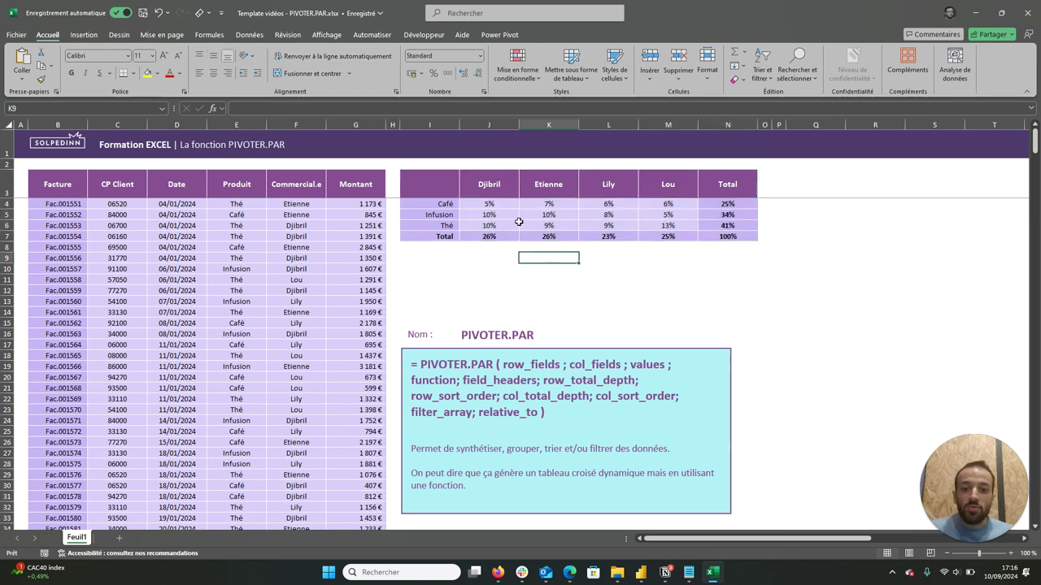
left_click(481, 204)
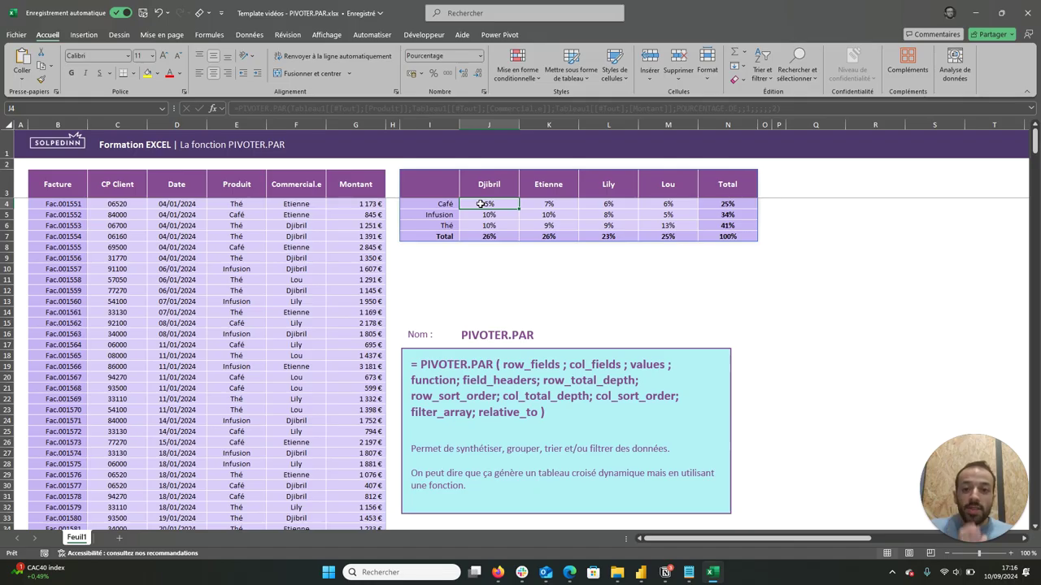
left_click(508, 234)
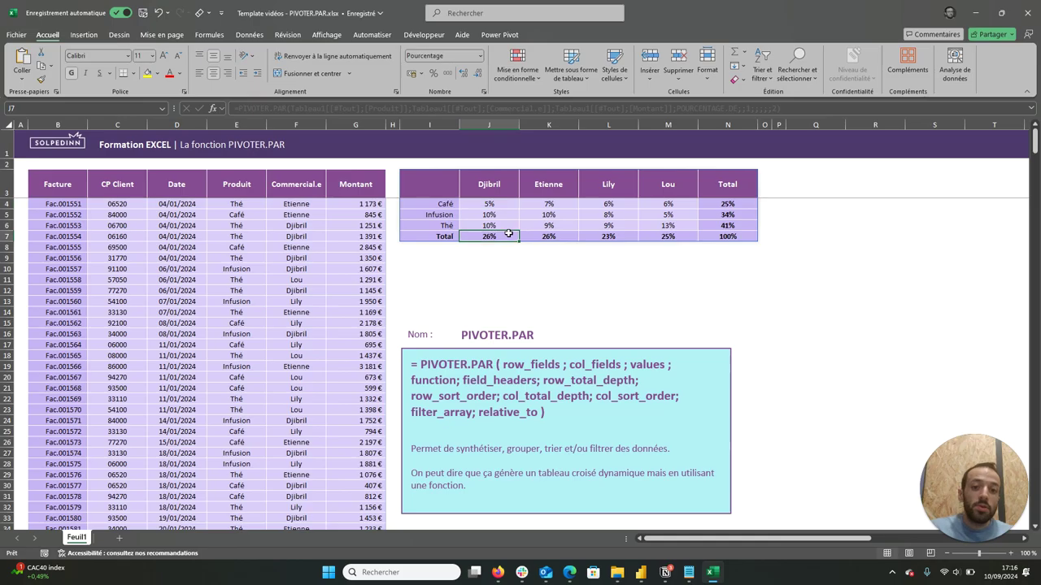
left_click(476, 203)
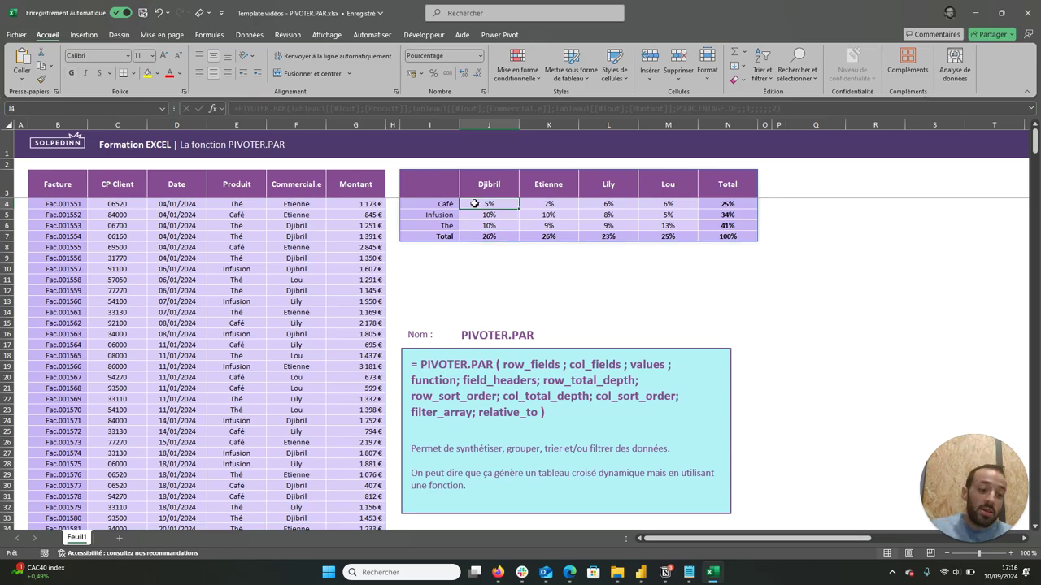